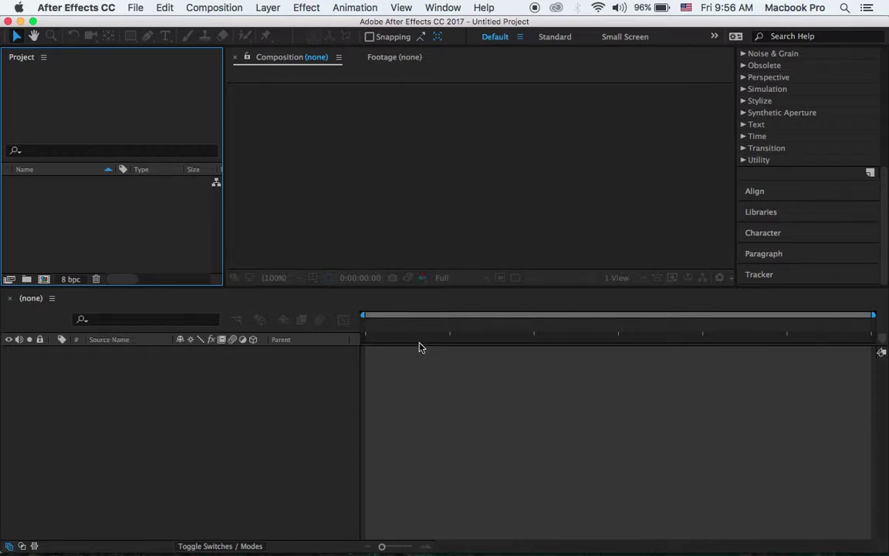
Create a composition named '3d layer camera' using the HDV/HDTV 720 29.97 preset (1280×720).
click(226, 9)
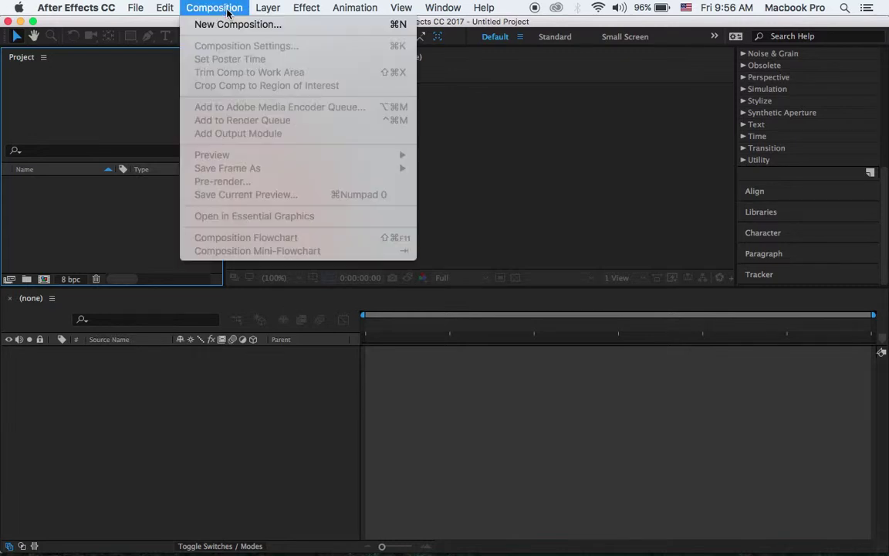
click(215, 24)
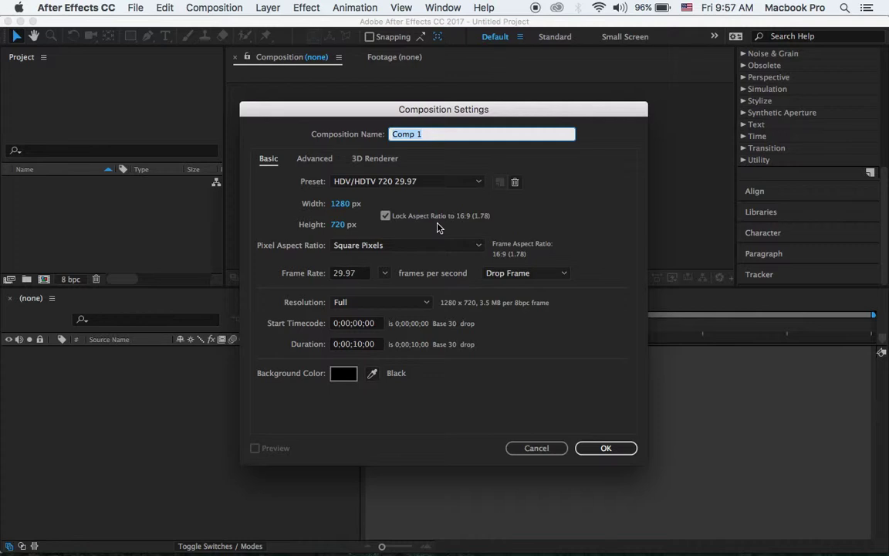
text(3d layer camera)
click(355, 182)
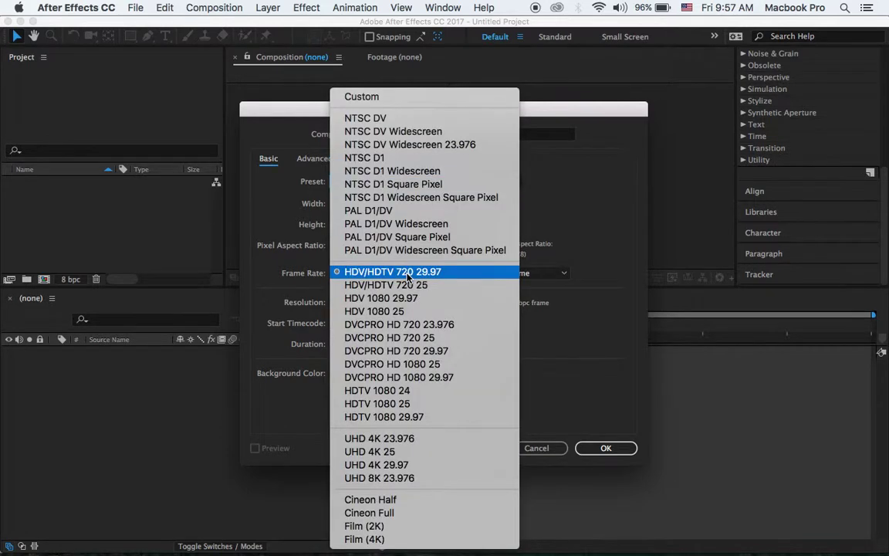
click(409, 272)
click(613, 450)
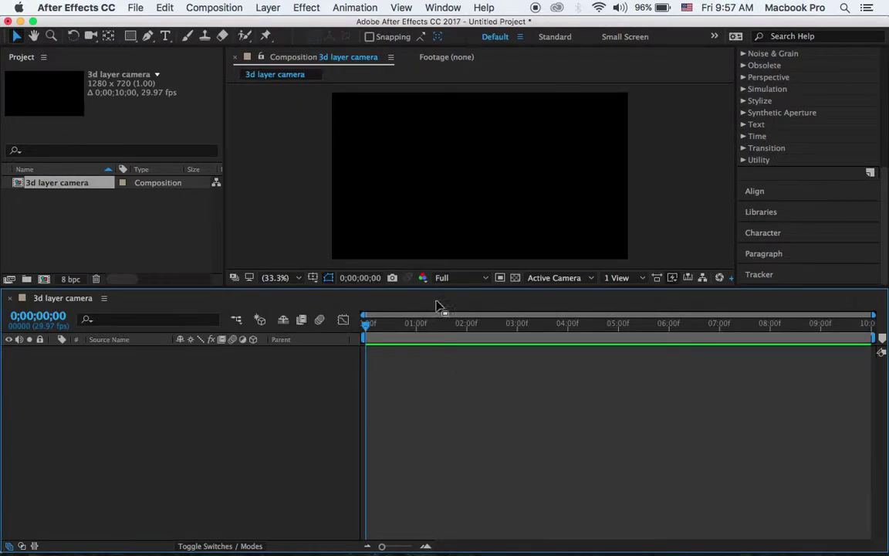
Enlarge the viewer and draw a rounded rectangle in the composition's upper left.
click(461, 291)
drag(461, 297, 464, 349)
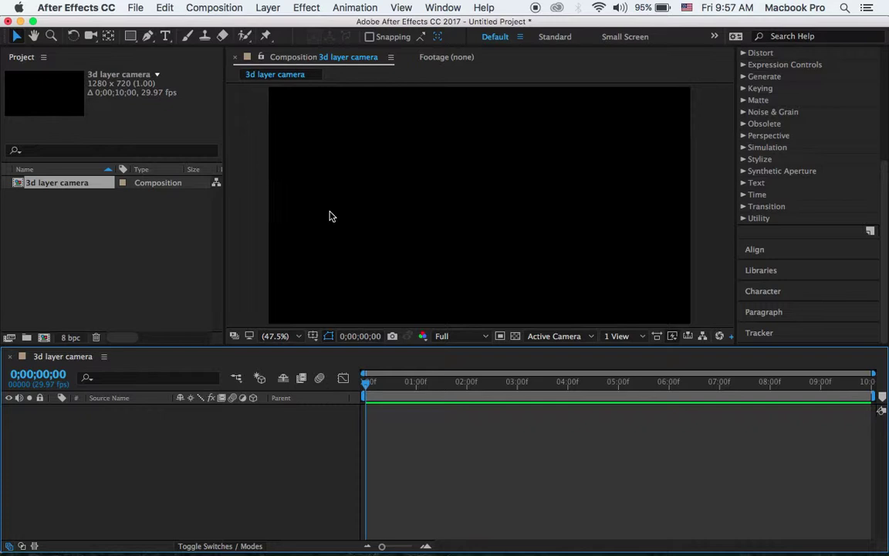
drag(131, 35, 186, 56)
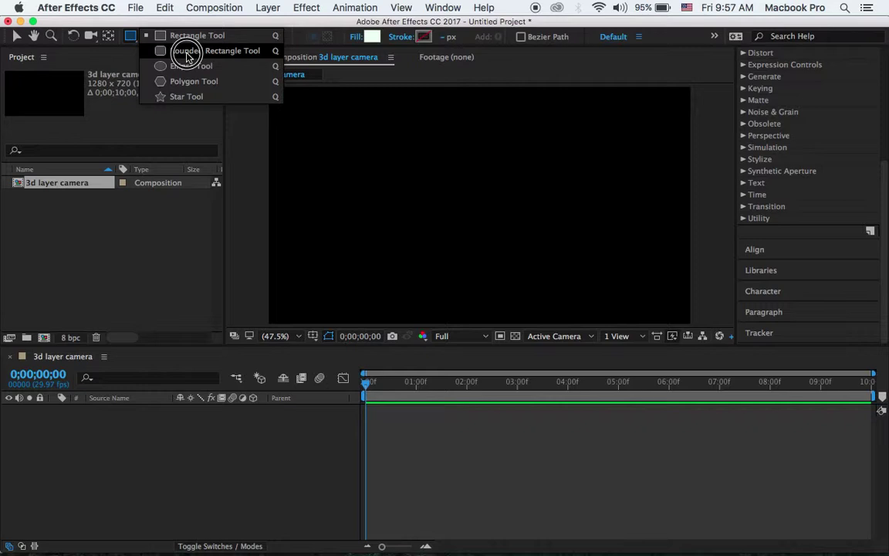
drag(186, 56, 187, 56)
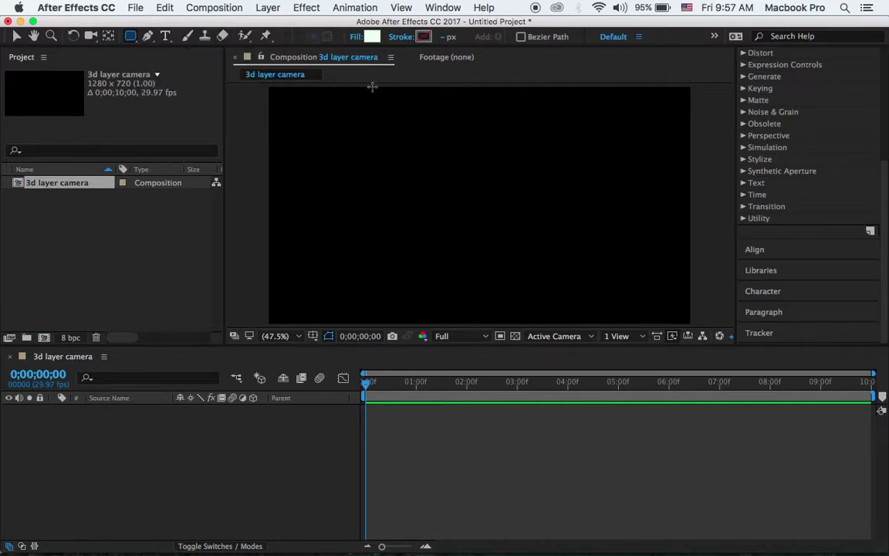
drag(330, 133, 428, 221)
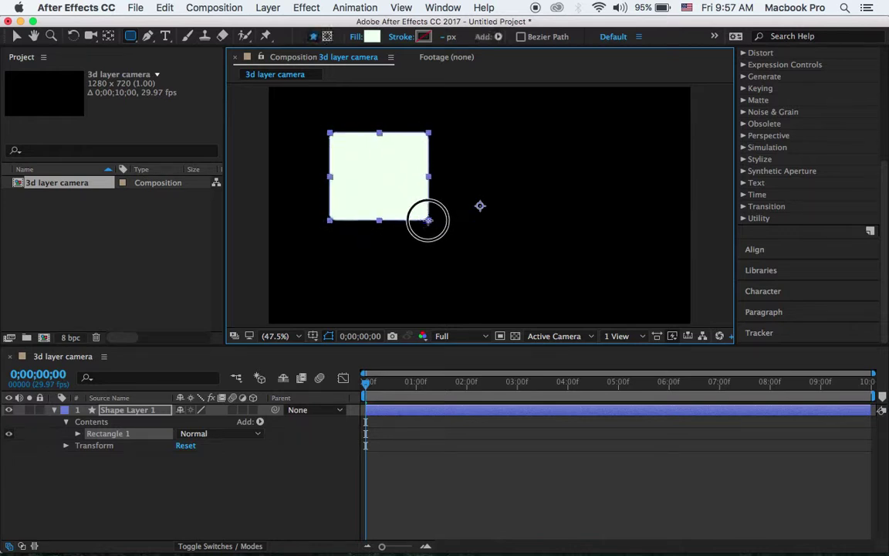
key(period)
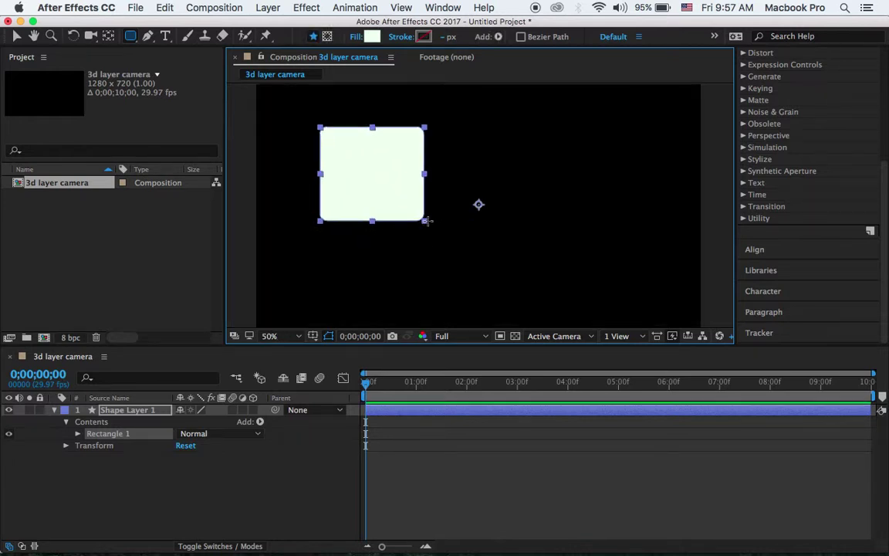
Fill the rounded rectangle with bright green (00FF09).
click(373, 36)
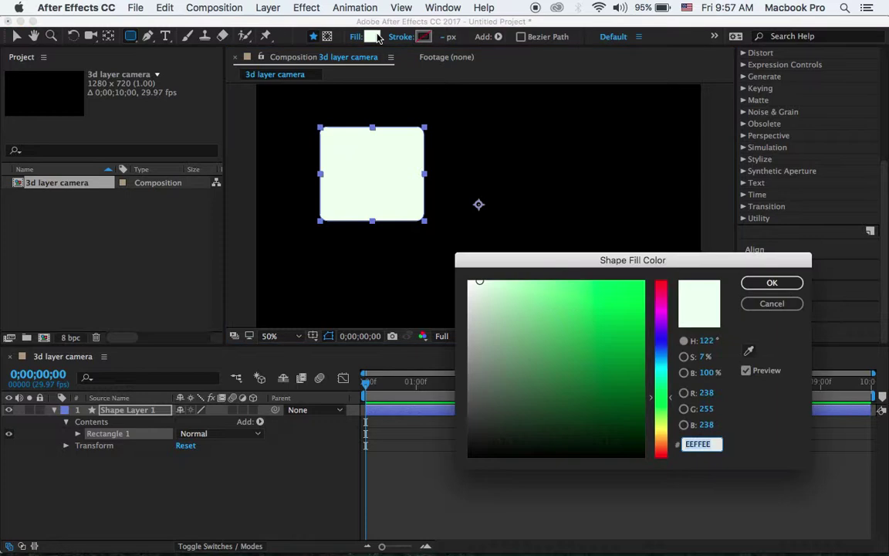
drag(597, 300, 644, 282)
click(771, 283)
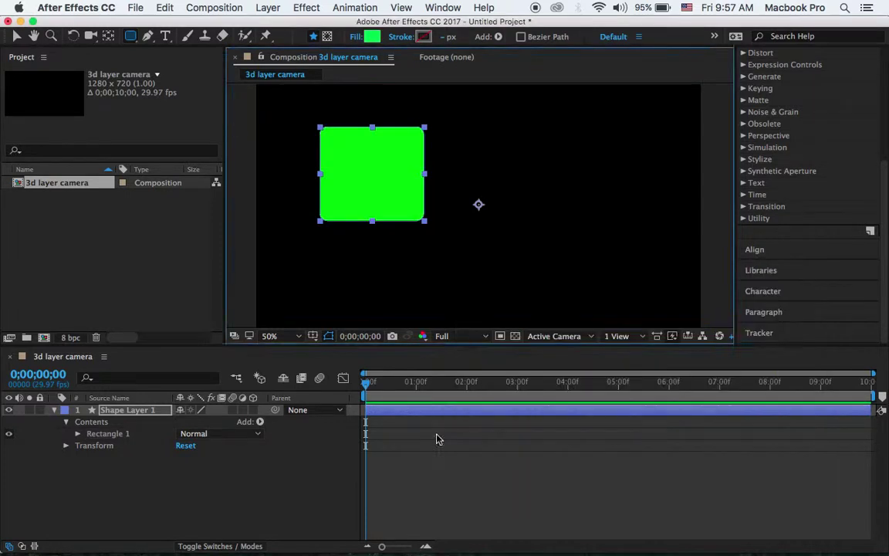
click(257, 507)
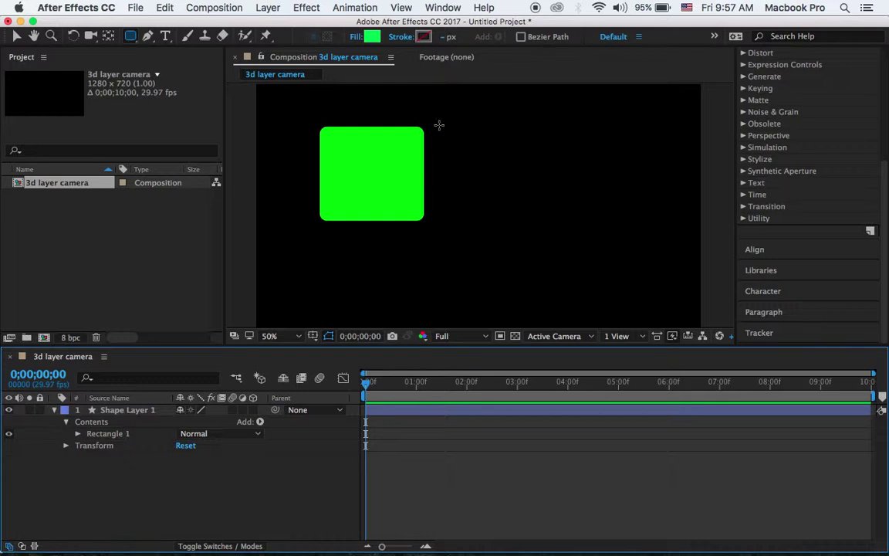
Draw a second rounded rectangle to the right and fill it red (FF0000).
drag(480, 148, 571, 241)
click(378, 37)
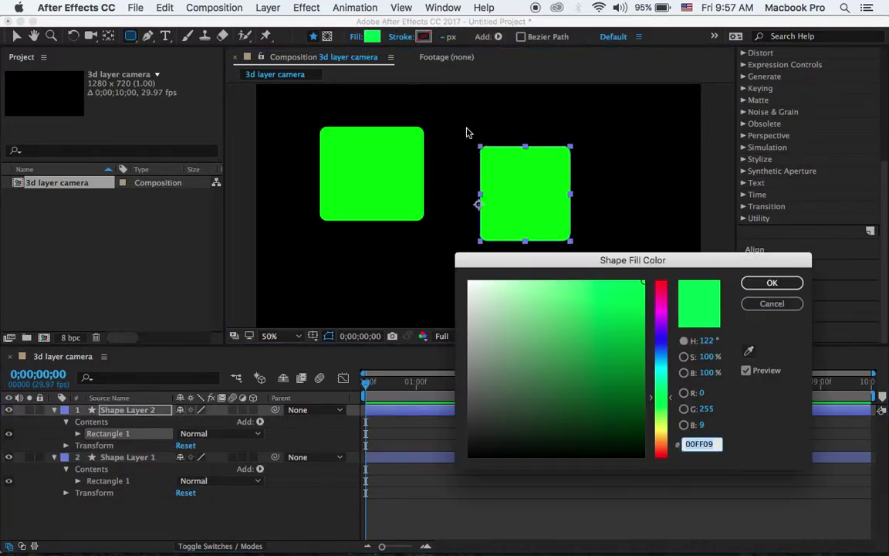
text(FF0000)
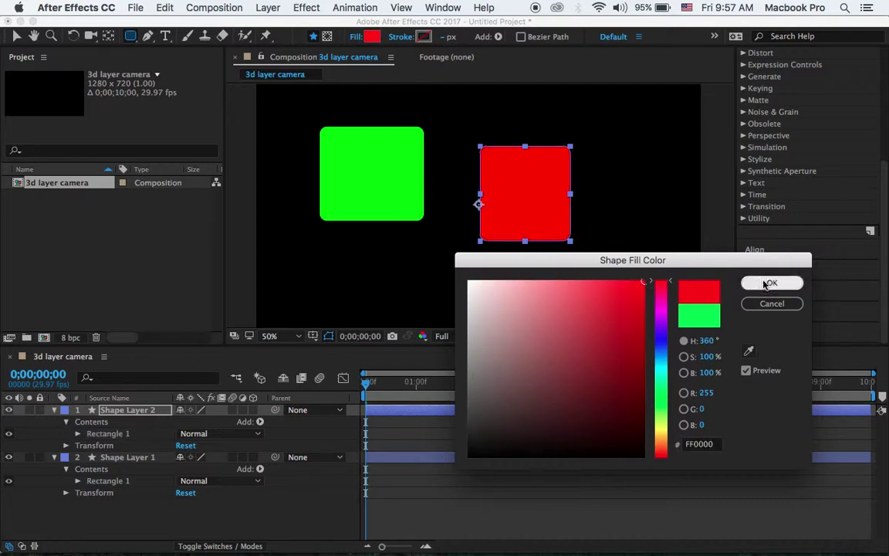
click(774, 282)
click(218, 469)
Draw a third rounded rectangle below the centre and give it a blue fill.
mouse_move(402, 251)
mouse_down()
mouse_move(494, 304)
mouse_move(489, 315)
mouse_up()
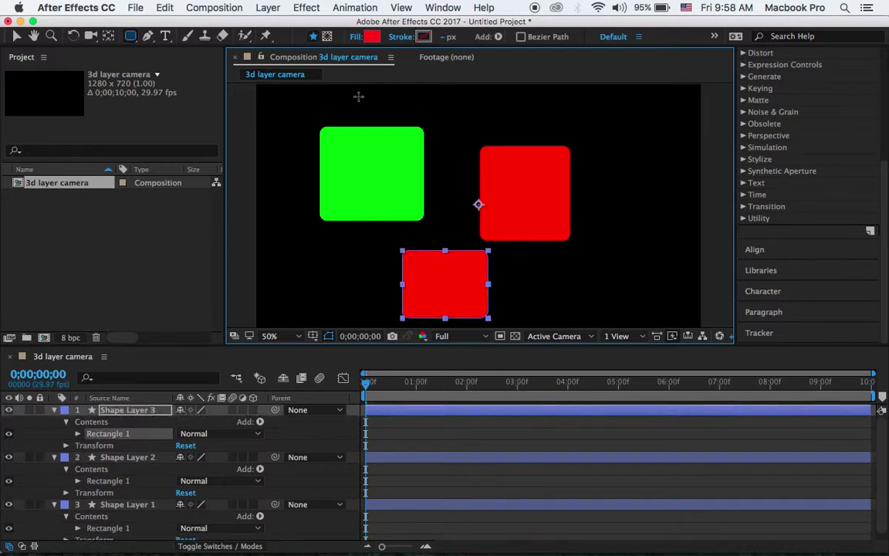
click(372, 36)
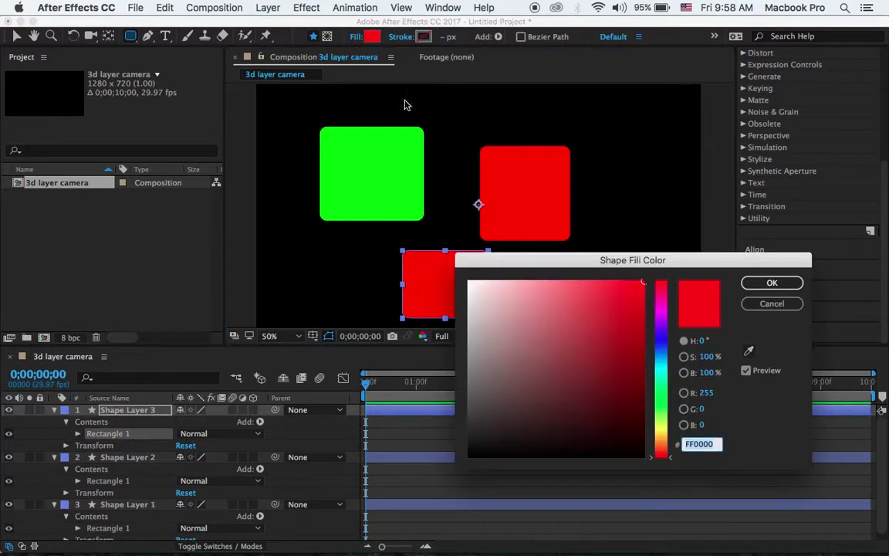
click(661, 337)
click(752, 283)
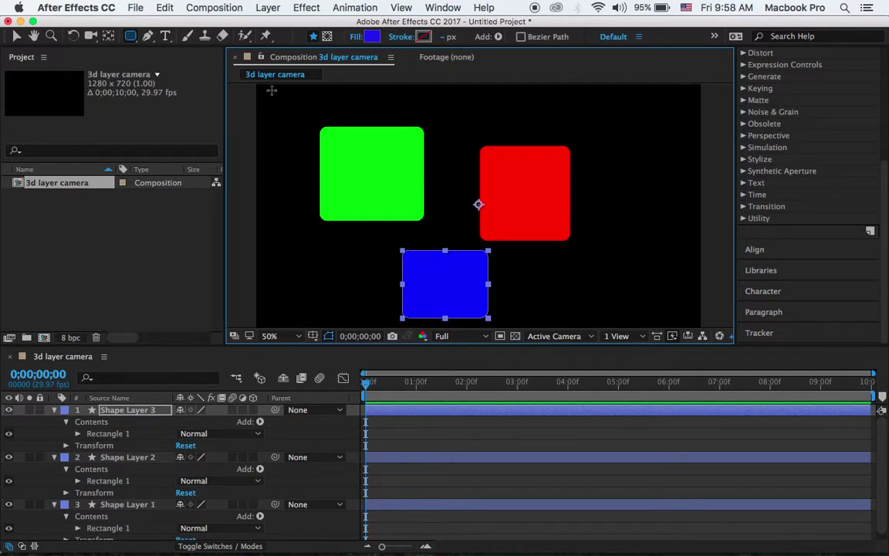
click(16, 36)
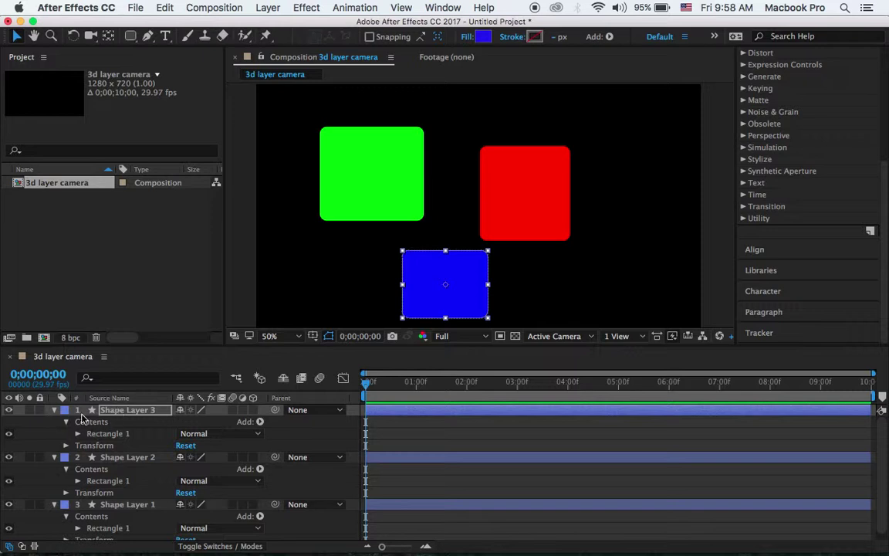
Label the shape layers to match their fills: Shape Layer 3 Blue, 2 Red, 1 Green.
click(8, 410)
click(8, 410)
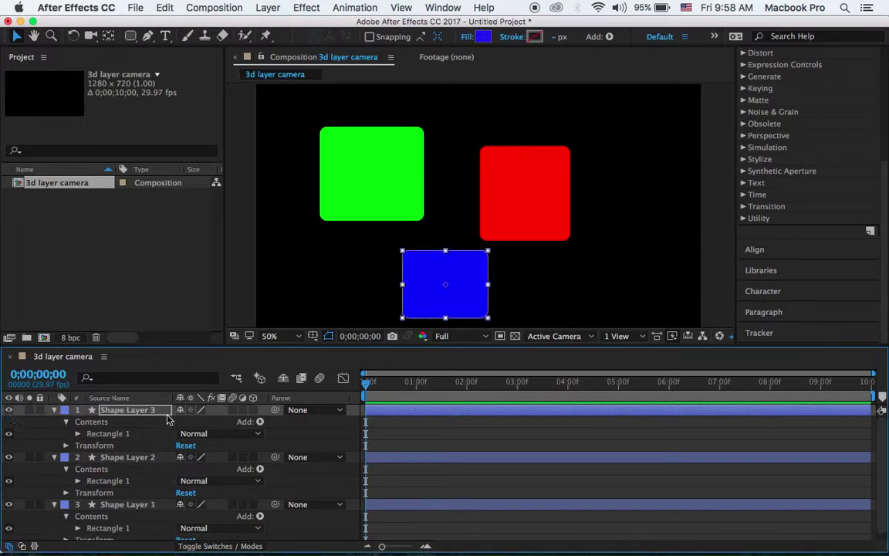
click(66, 410)
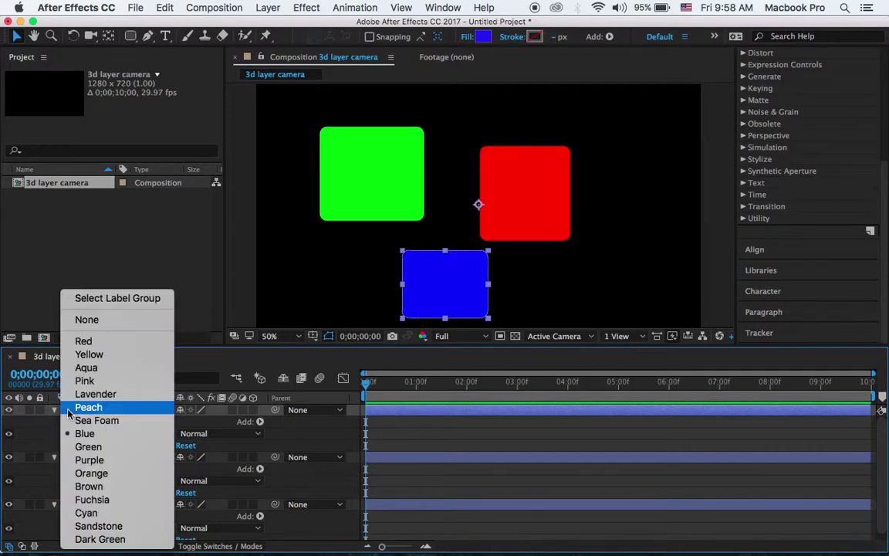
click(81, 433)
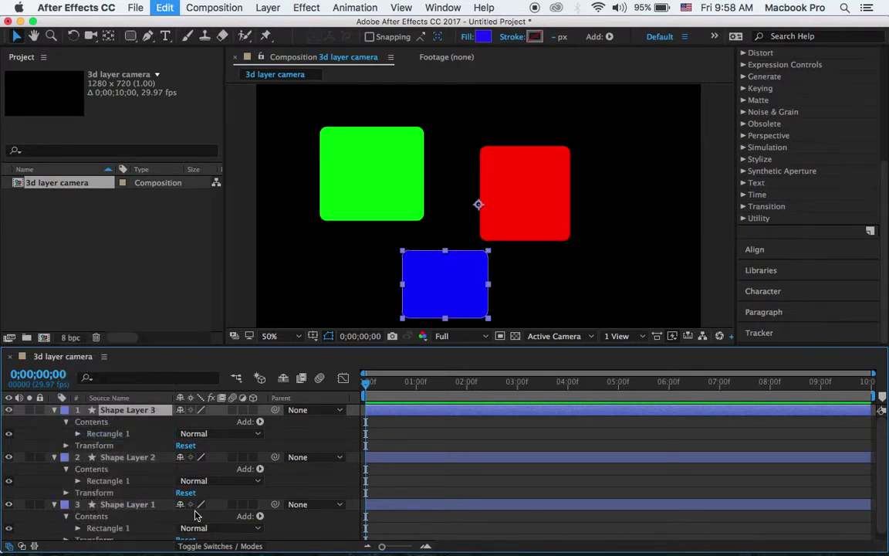
click(108, 461)
click(8, 457)
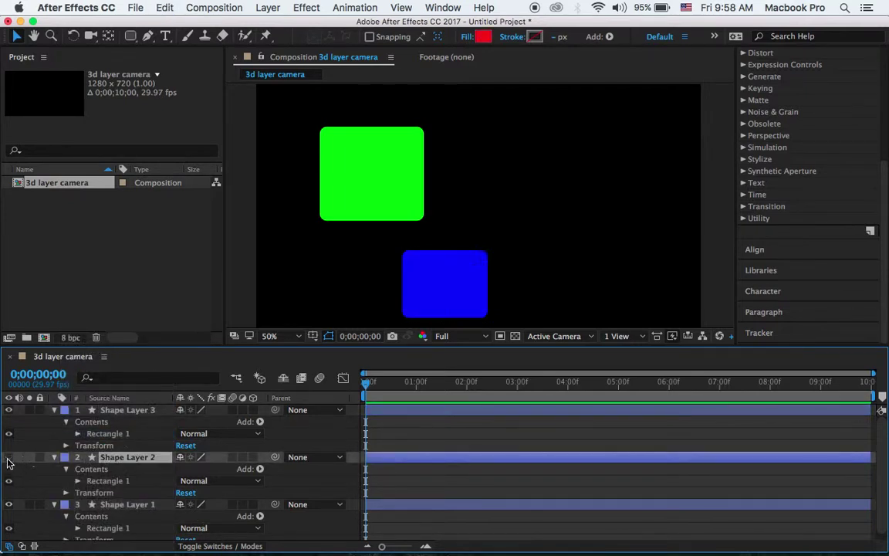
click(9, 457)
click(66, 458)
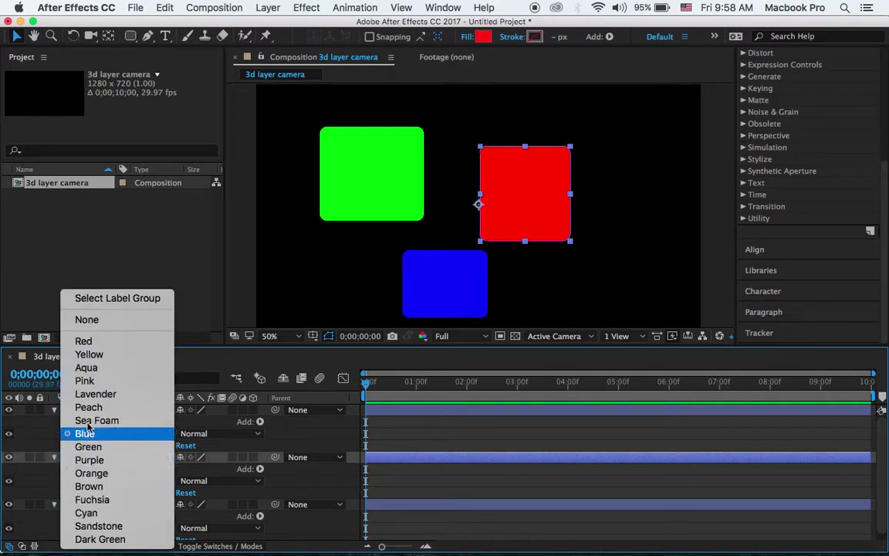
click(81, 341)
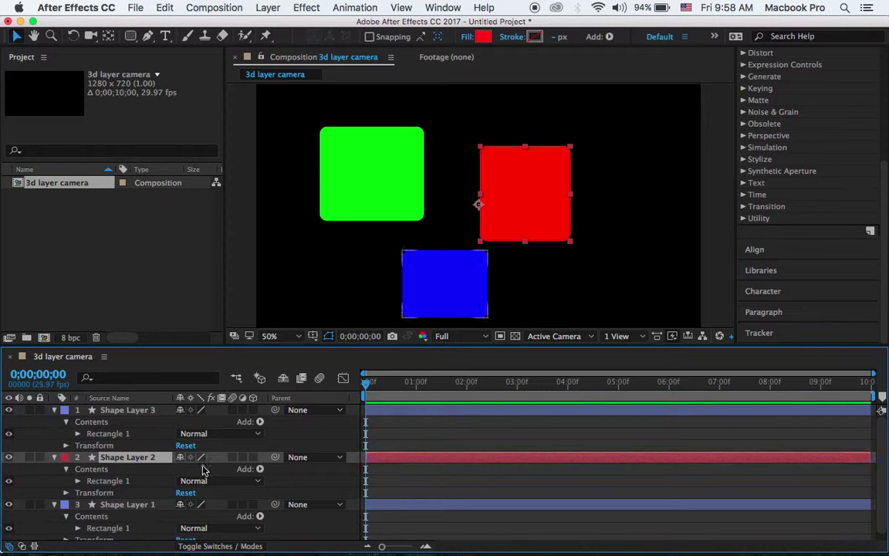
click(116, 508)
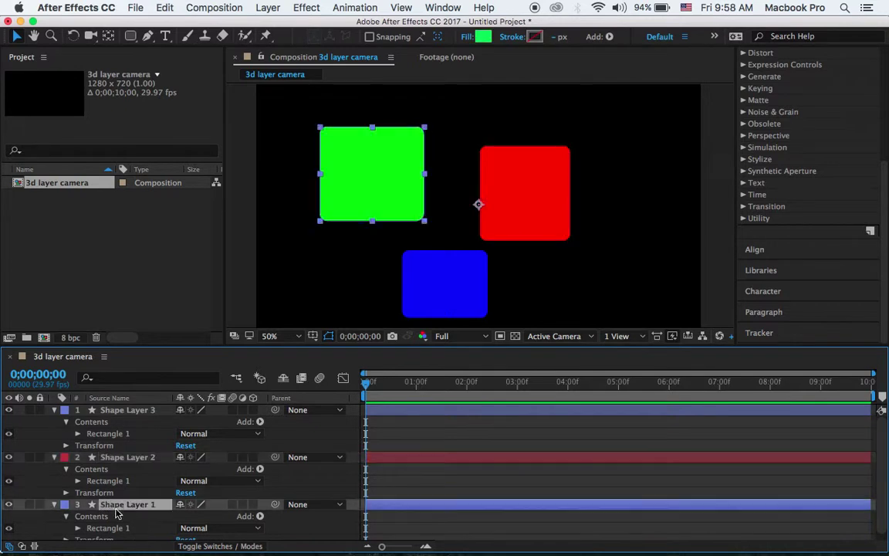
click(14, 510)
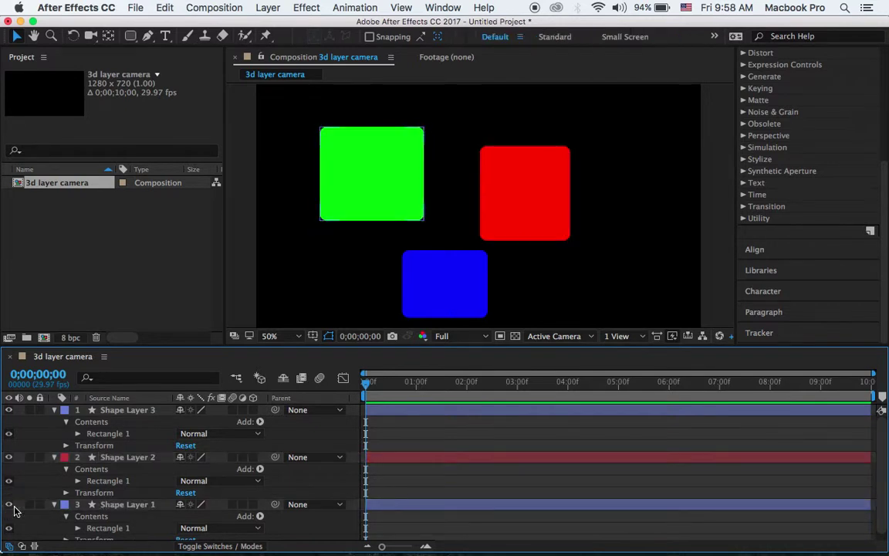
click(64, 504)
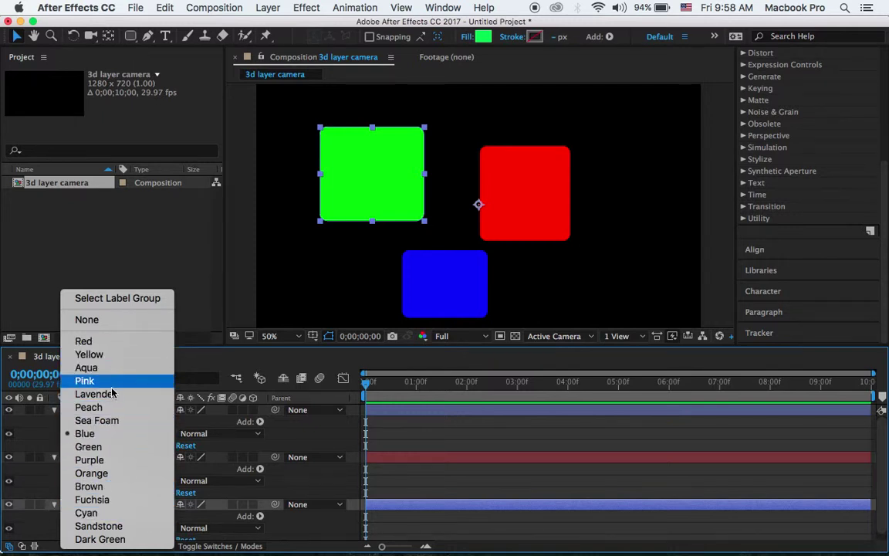
click(122, 488)
click(115, 447)
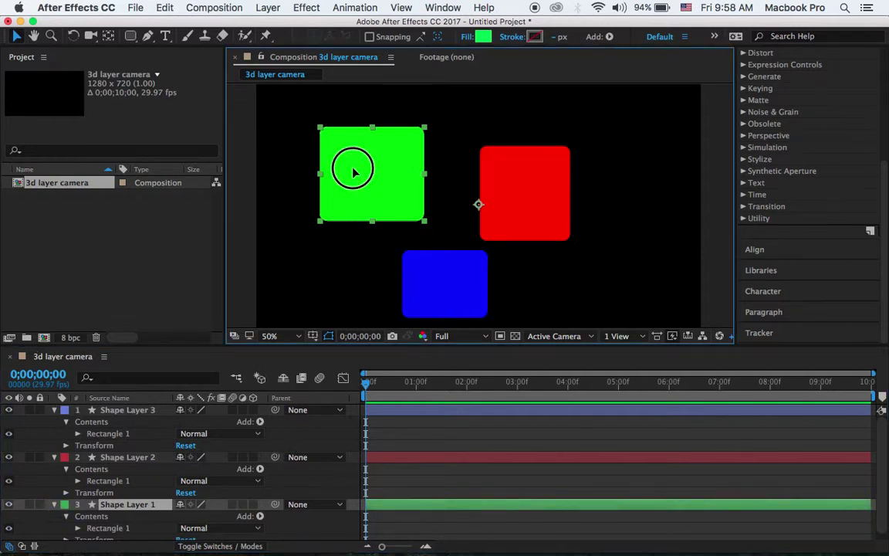
Drag green to the upper left, red to the upper right, blue slightly up.
drag(351, 167, 319, 146)
drag(530, 172, 582, 131)
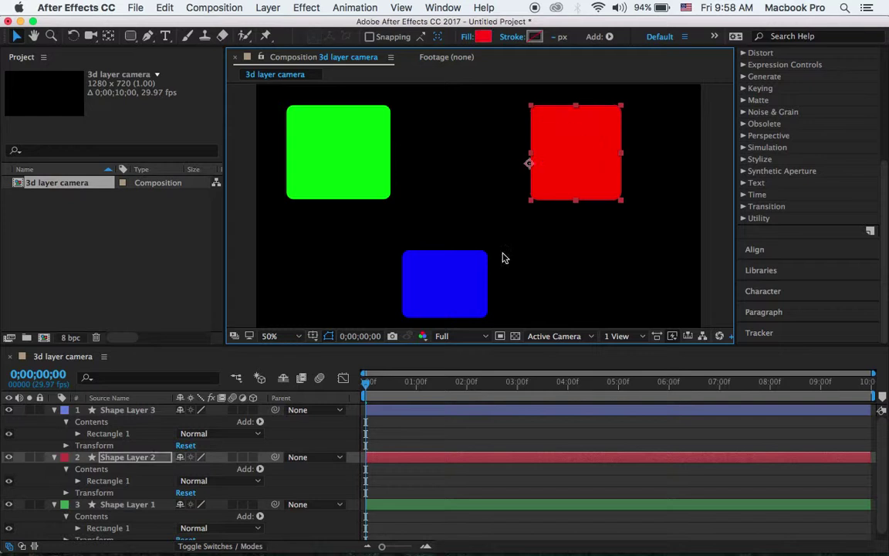
drag(472, 258, 467, 240)
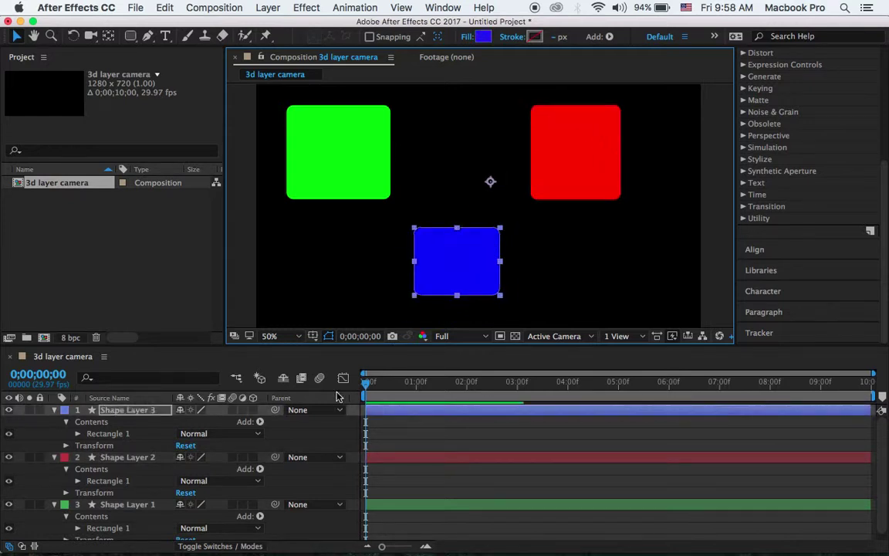
Collapse all layers and set the blue square's anchor point to -101.0,224.0.
click(56, 411)
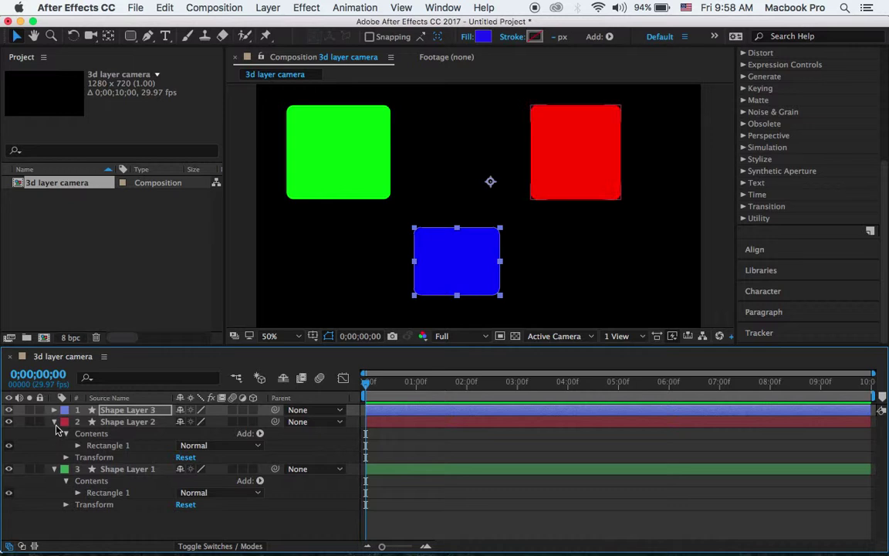
click(54, 422)
click(55, 434)
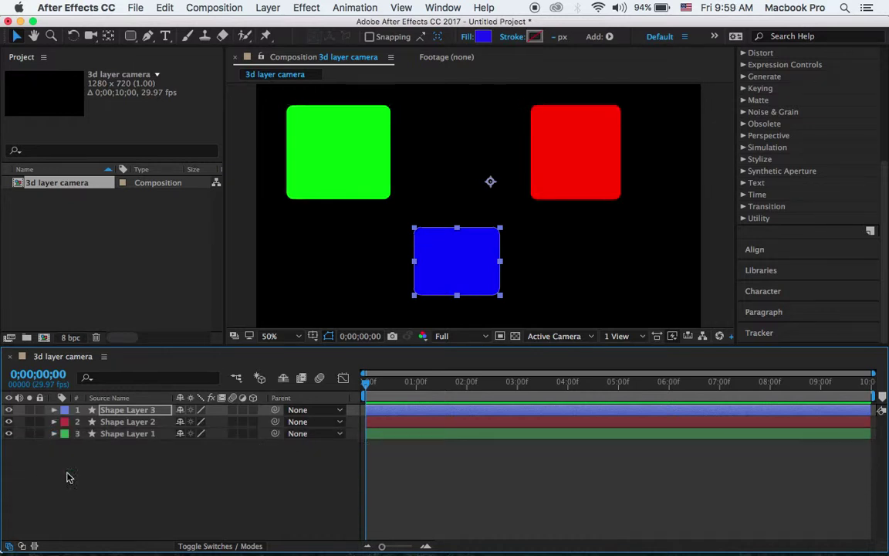
click(115, 410)
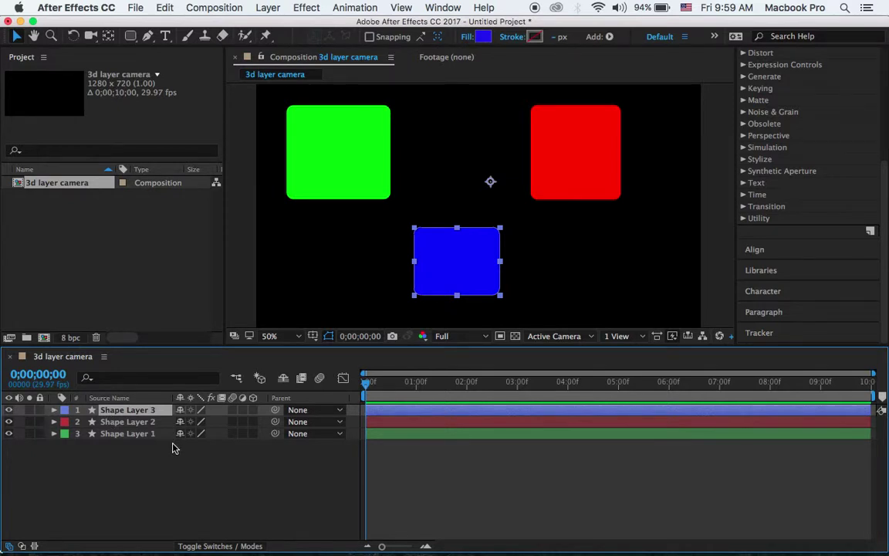
key(a)
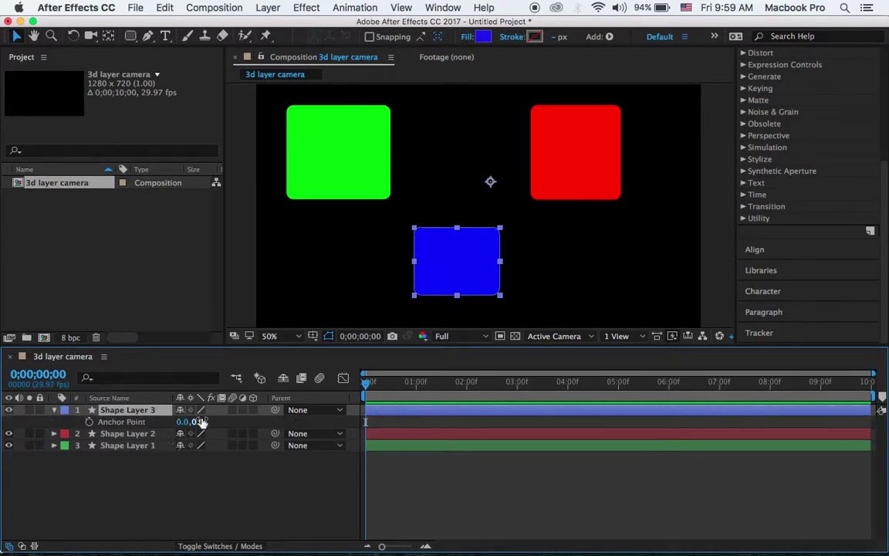
drag(198, 423, 358, 417)
drag(184, 426, 115, 421)
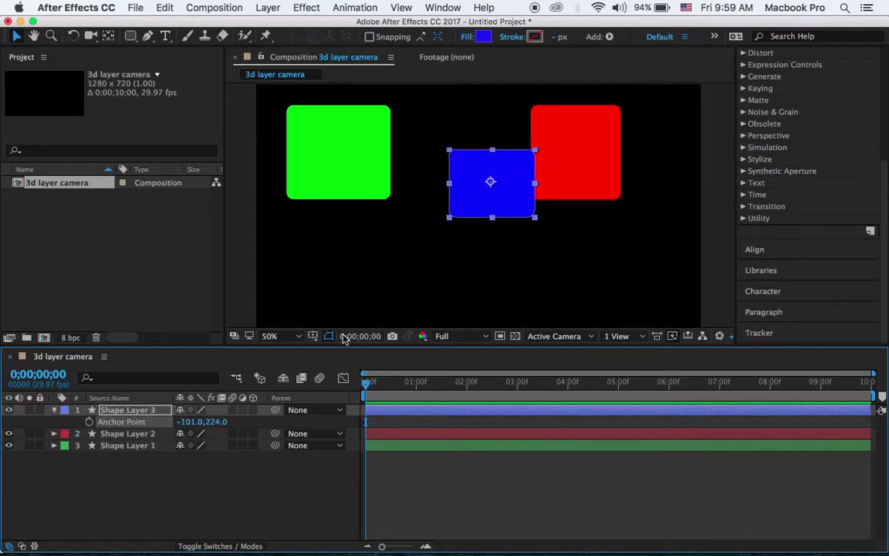
drag(473, 191, 460, 318)
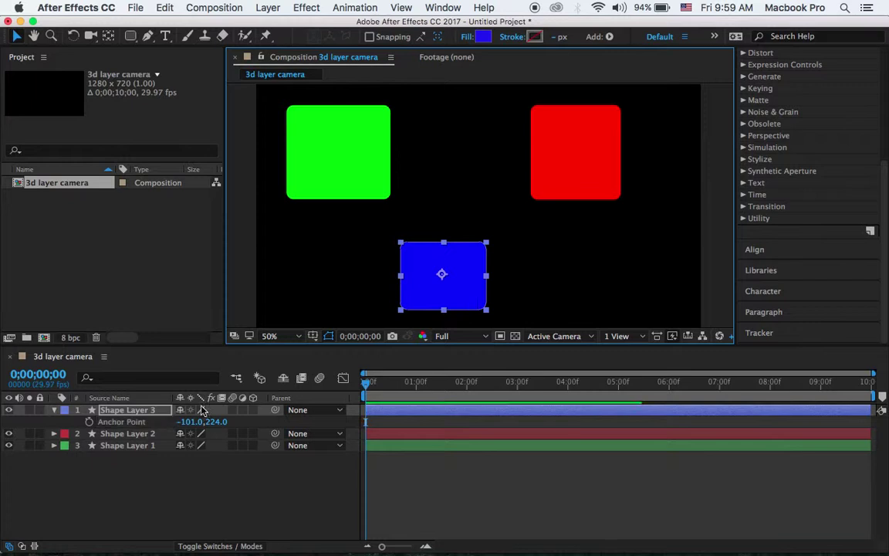
Set the red square's anchor point to 135.0,-31.0.
click(128, 433)
click(54, 410)
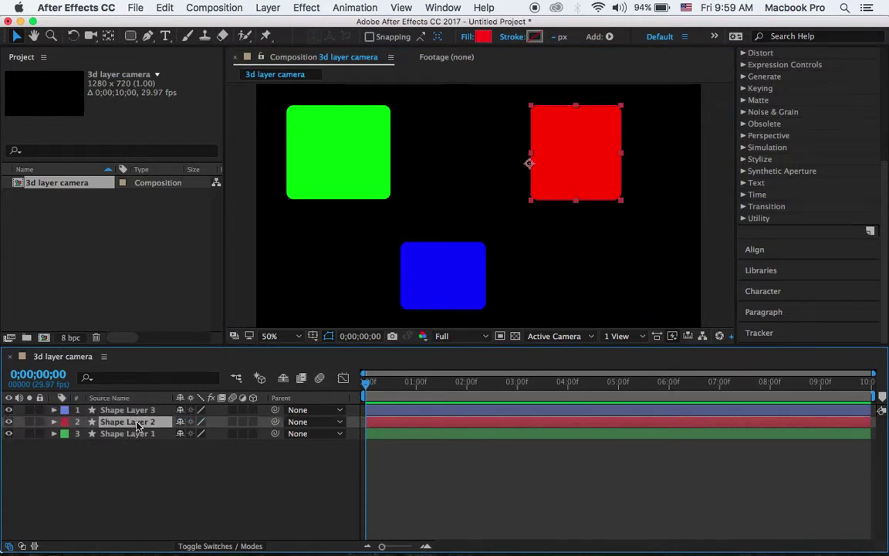
key(a)
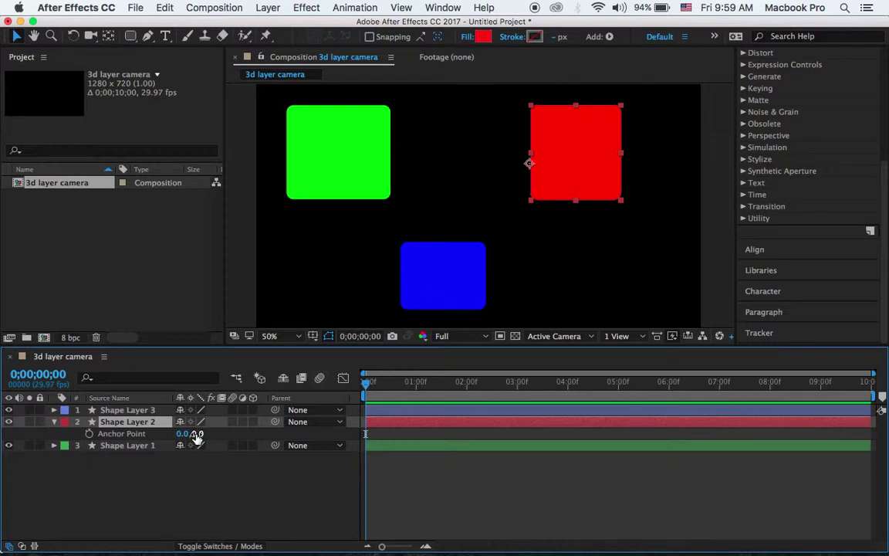
drag(198, 435, 121, 448)
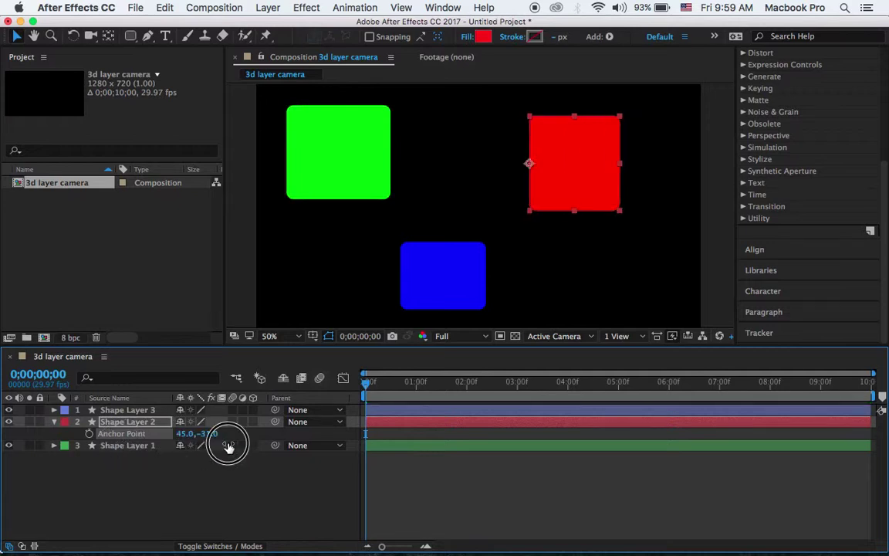
drag(228, 447, 279, 439)
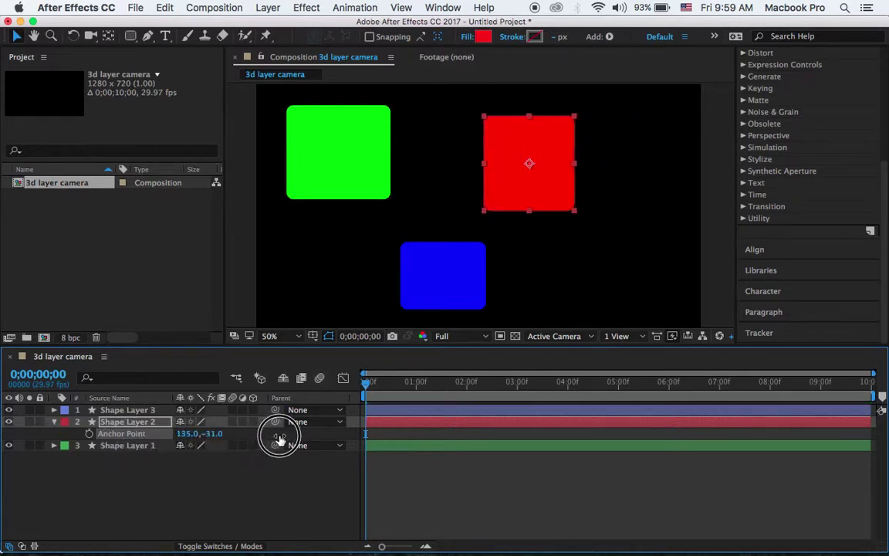
click(58, 427)
Set the green square's anchor point to -308.0,-38.0.
click(139, 446)
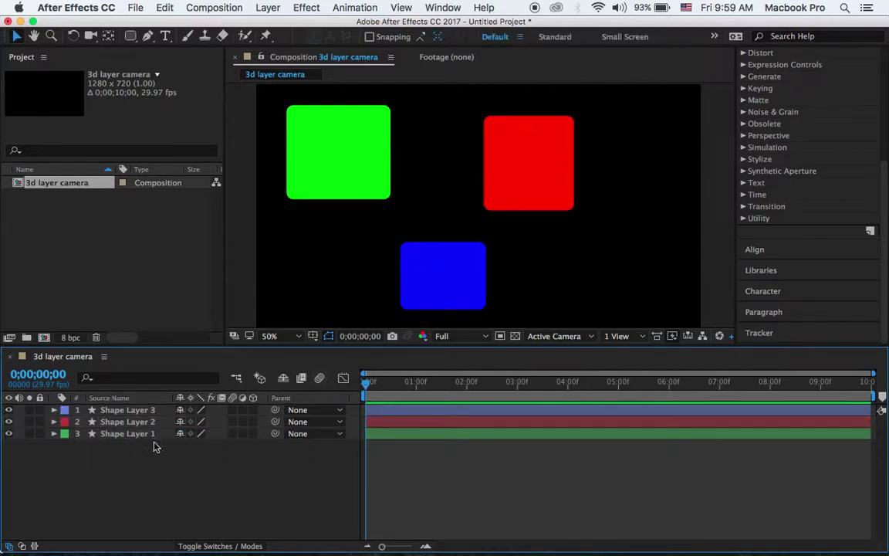
click(130, 437)
key(a)
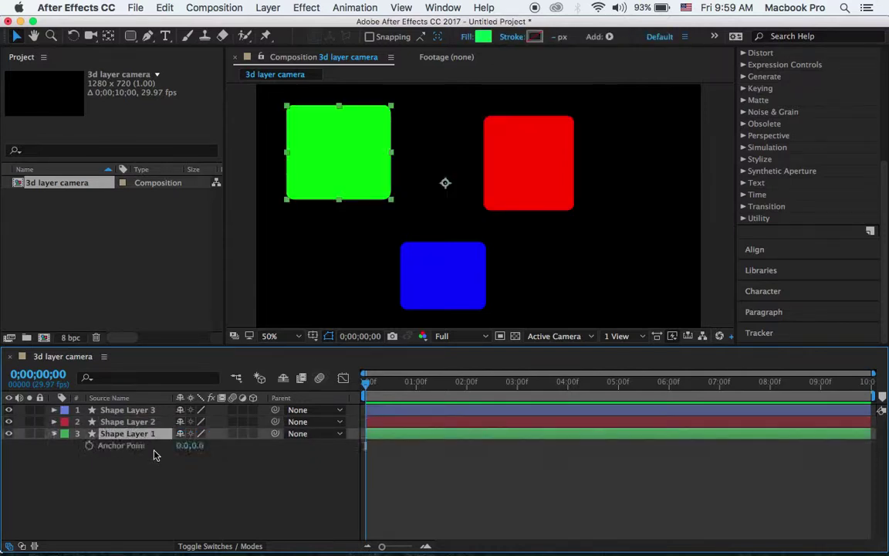
drag(184, 445, 2, 464)
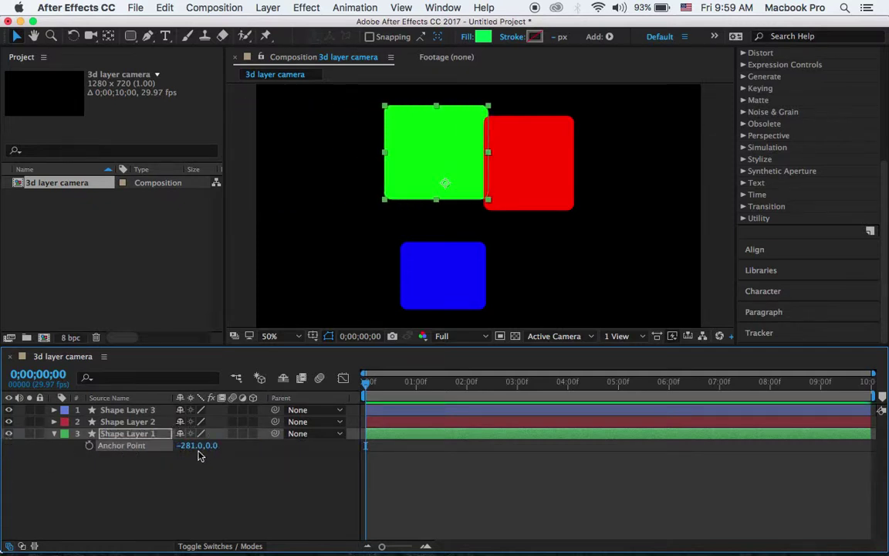
drag(191, 448, 132, 462)
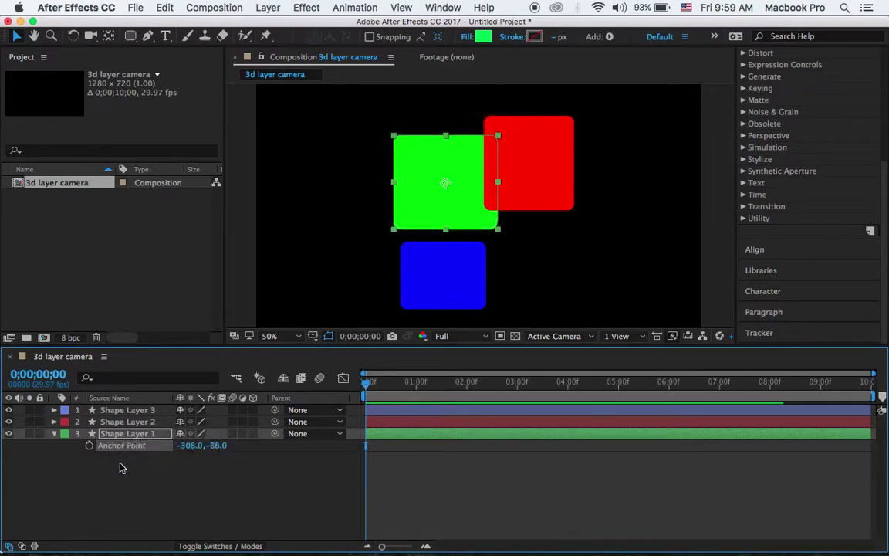
click(53, 434)
Reposition red to the upper right, green to the upper left, and enlarge blue below them.
drag(533, 177, 591, 184)
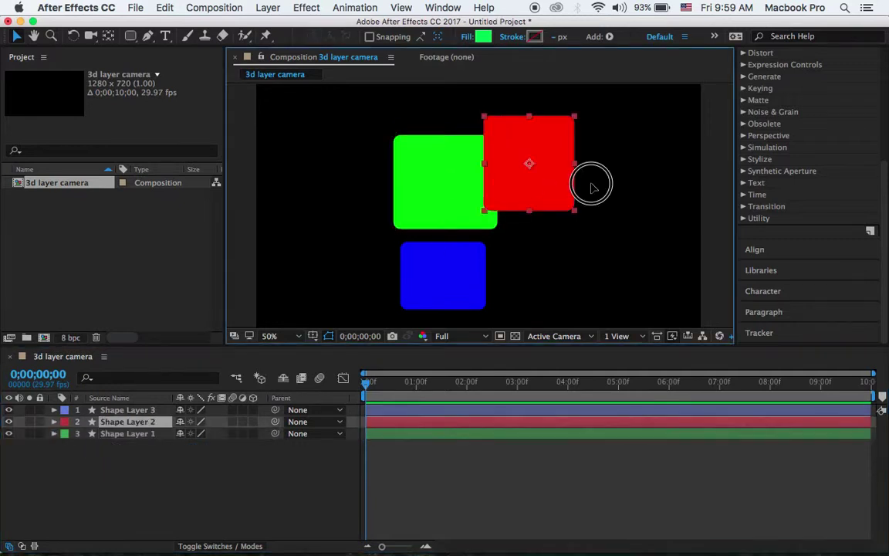
drag(400, 181, 332, 158)
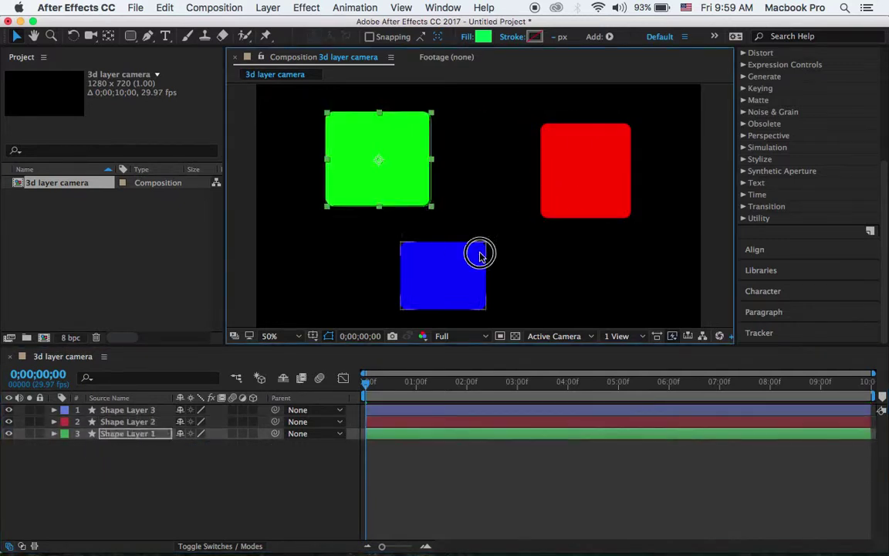
drag(470, 262, 421, 131)
drag(433, 198, 536, 294)
click(585, 174)
mouse_move(586, 199)
mouse_down()
mouse_move(480, 278)
mouse_move(556, 199)
mouse_move(613, 165)
mouse_move(603, 199)
mouse_up()
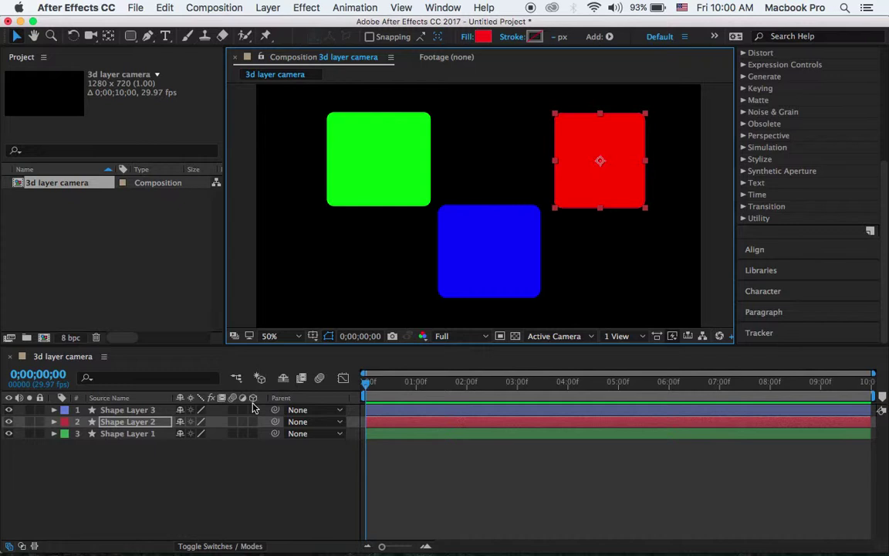
Turn on the 3D Layer switch for the blue, red and green shape layers.
click(251, 547)
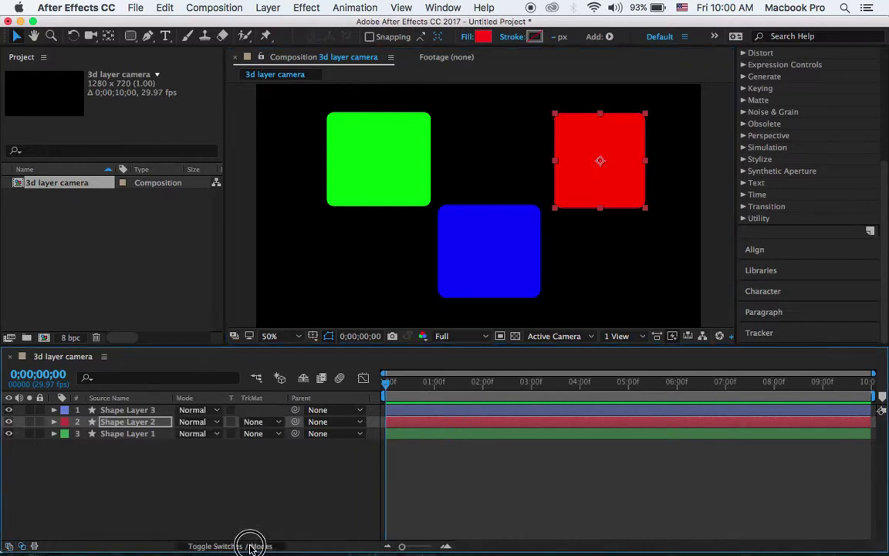
click(251, 547)
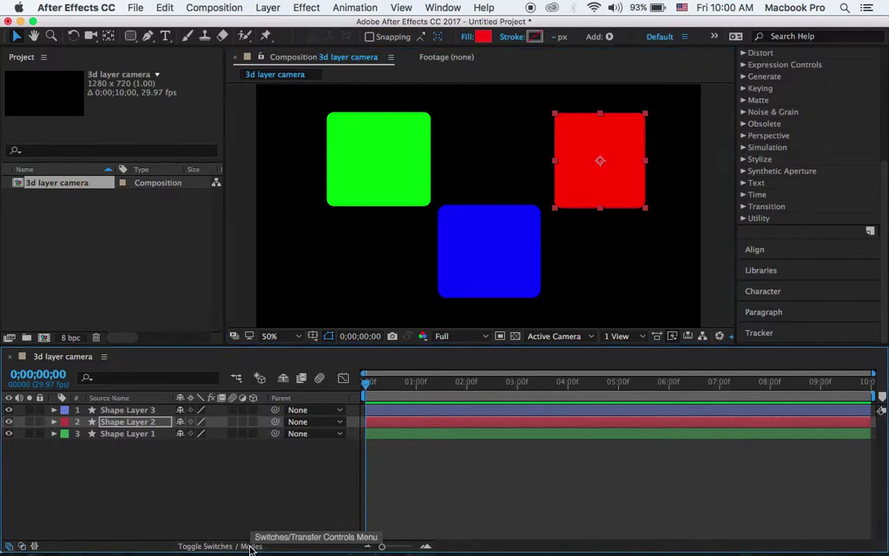
click(251, 547)
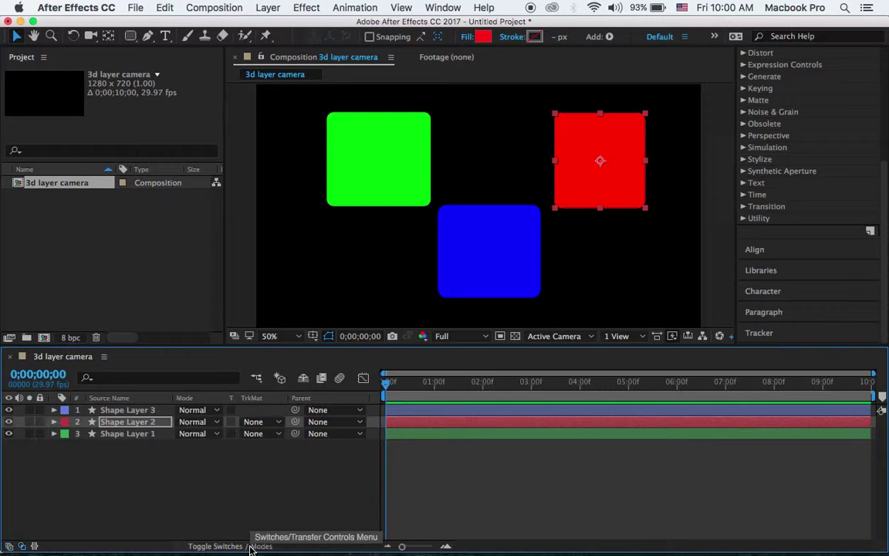
click(251, 547)
click(251, 547)
click(251, 546)
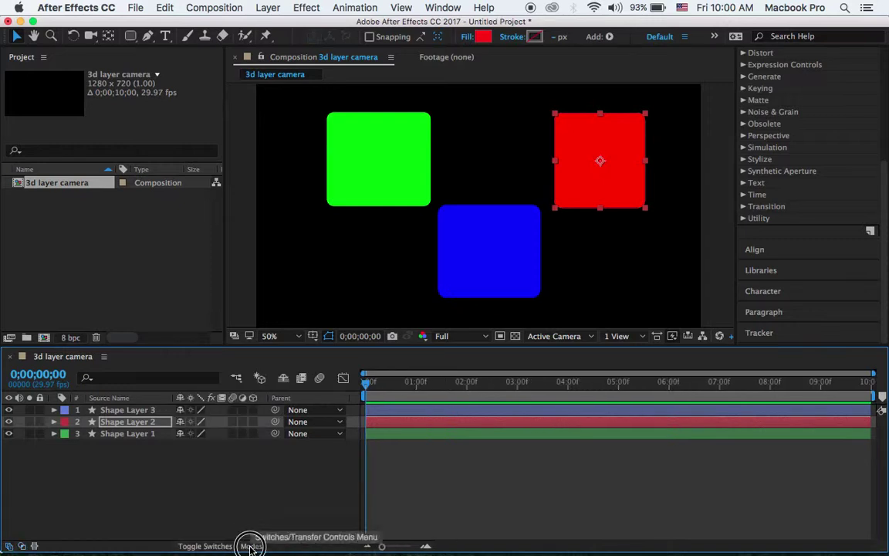
click(251, 547)
click(251, 547)
click(251, 409)
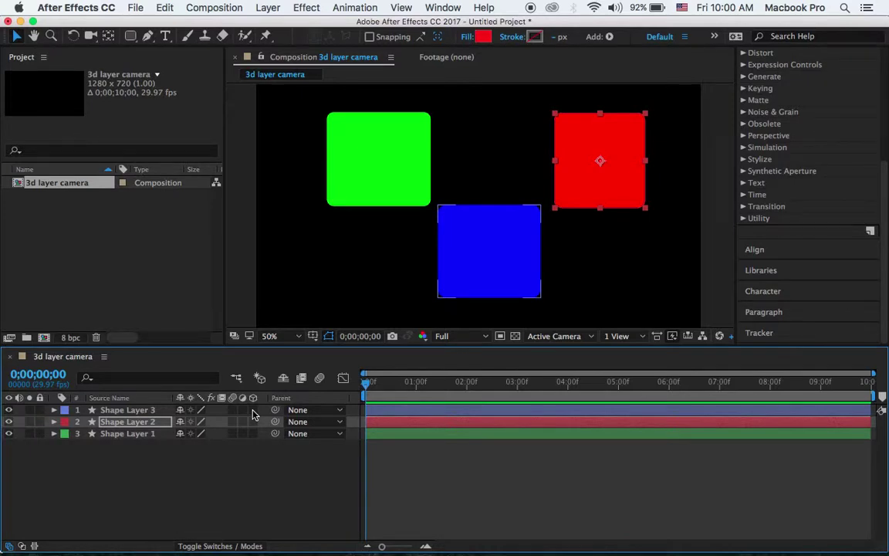
drag(255, 414, 254, 434)
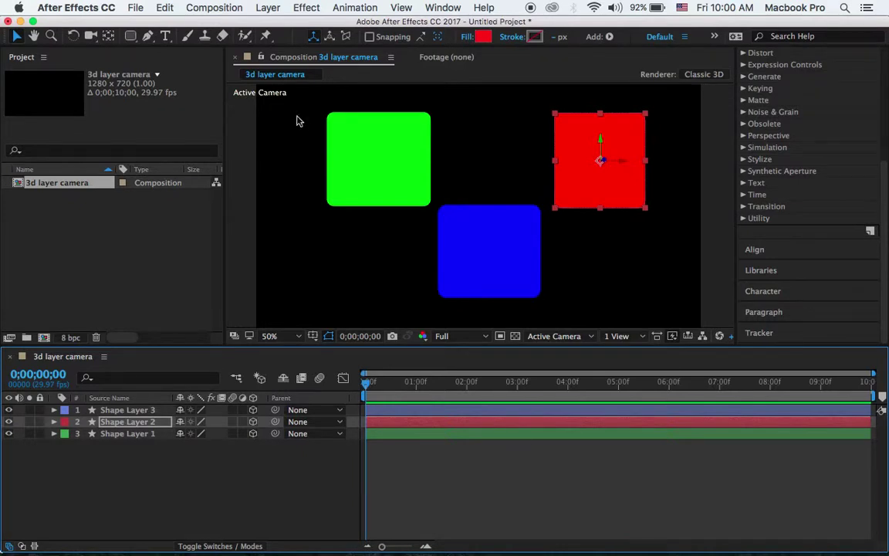
click(263, 8)
mouse_move(275, 24)
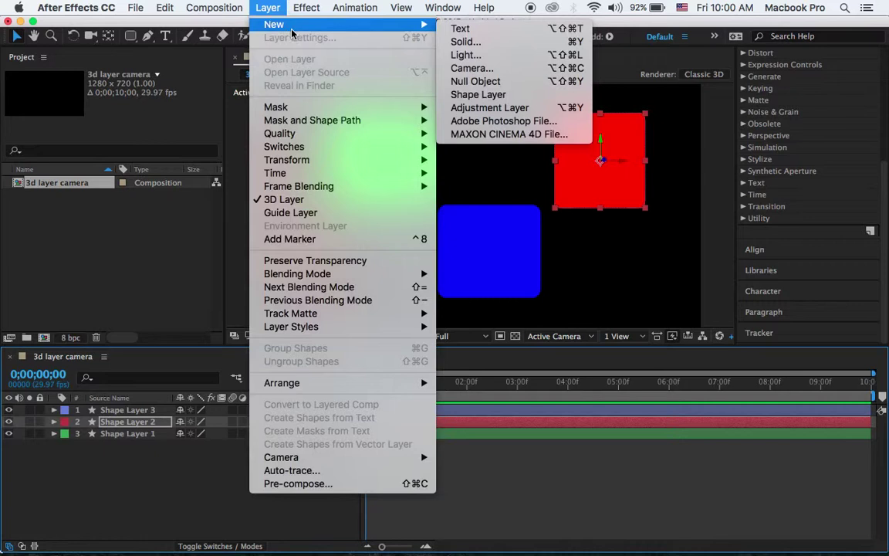
Add Camera 1 with the 50mm lens preset and depth of field disabled.
click(488, 69)
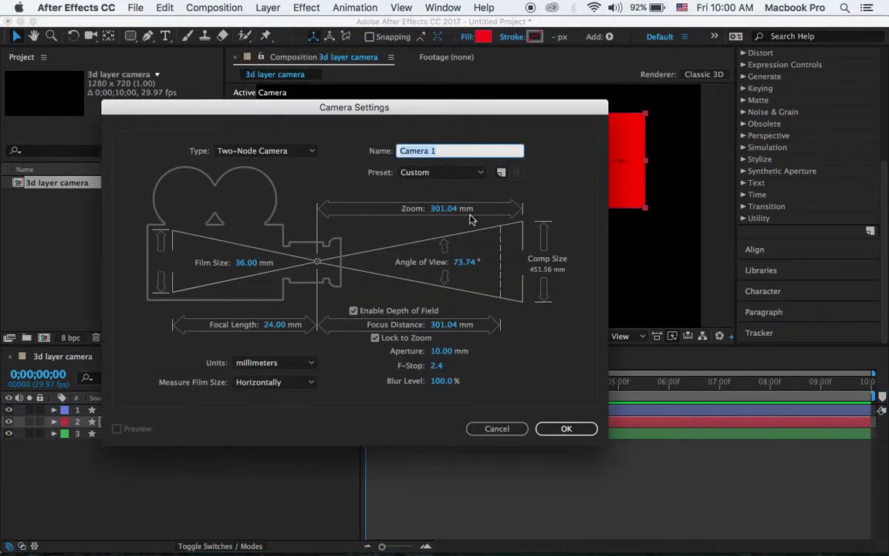
click(470, 176)
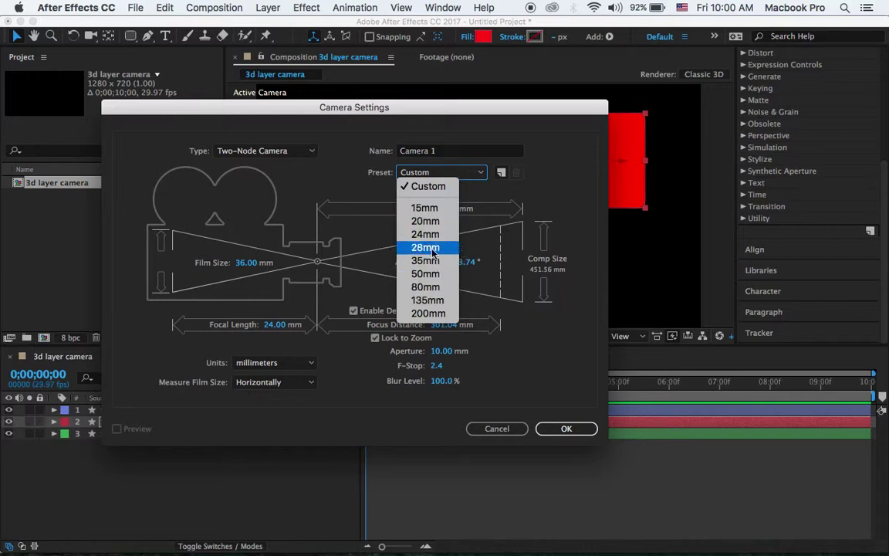
click(435, 276)
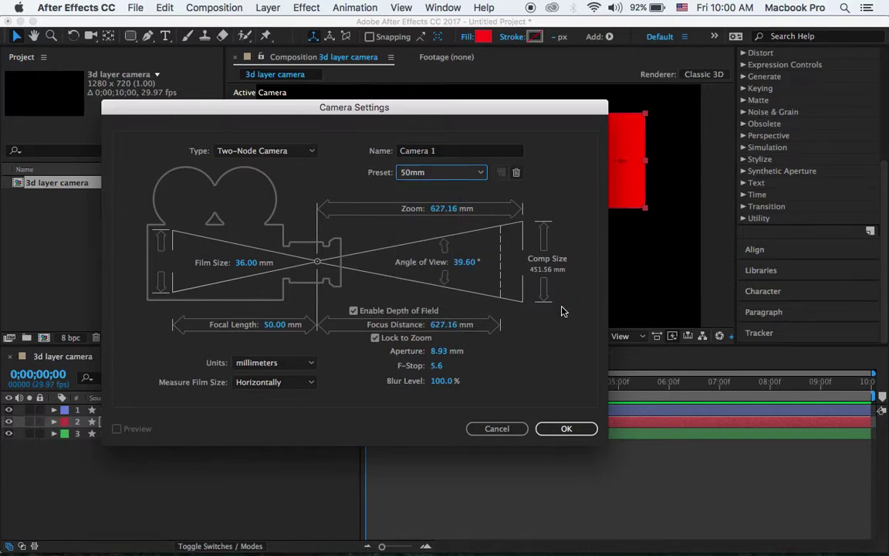
click(365, 311)
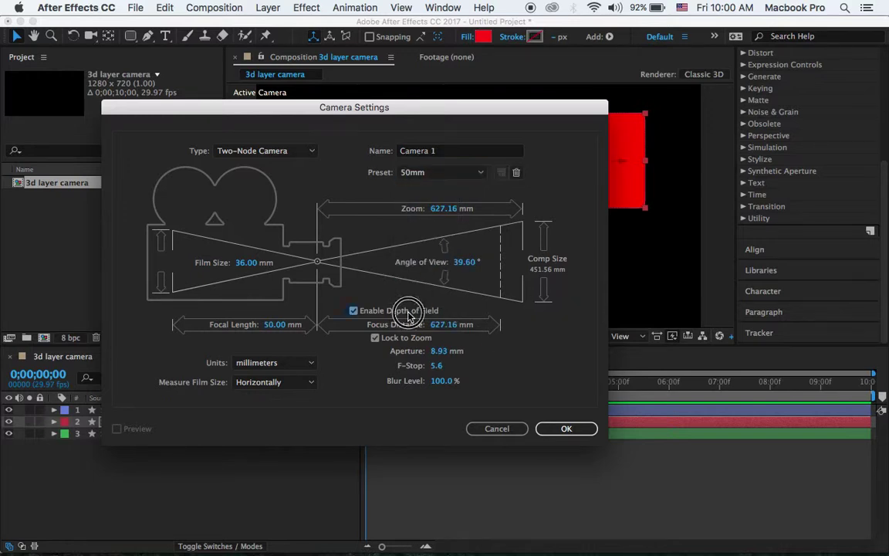
click(580, 432)
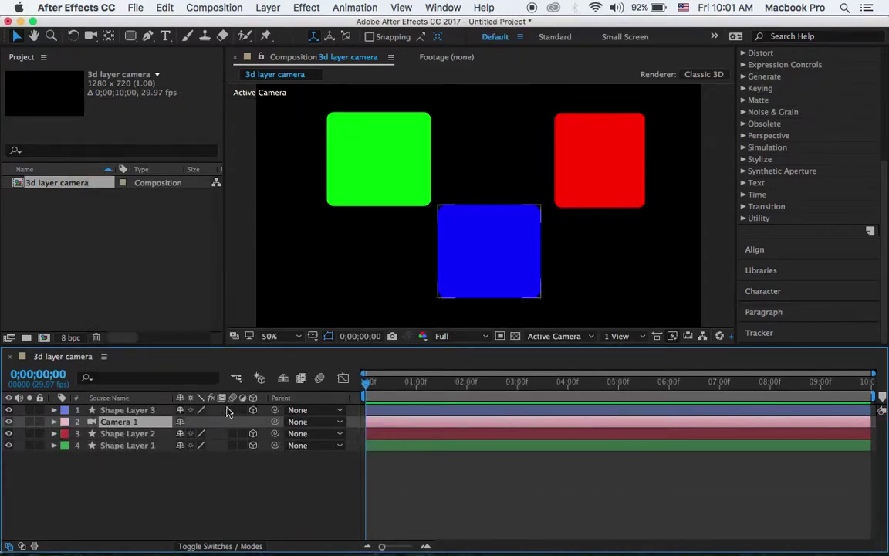
click(128, 423)
Move Camera 1 above Shape Layer 3 and widen the composition viewer panel.
drag(127, 423, 145, 408)
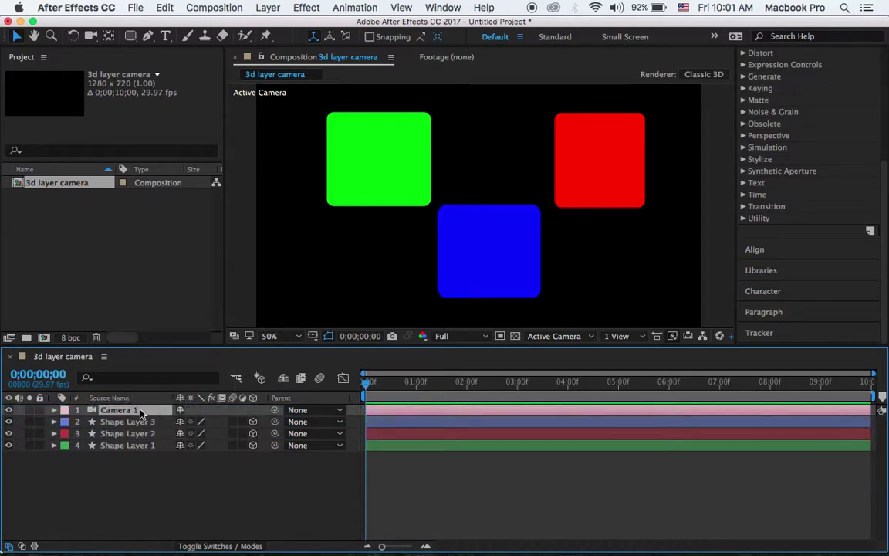
click(154, 422)
click(466, 313)
click(438, 262)
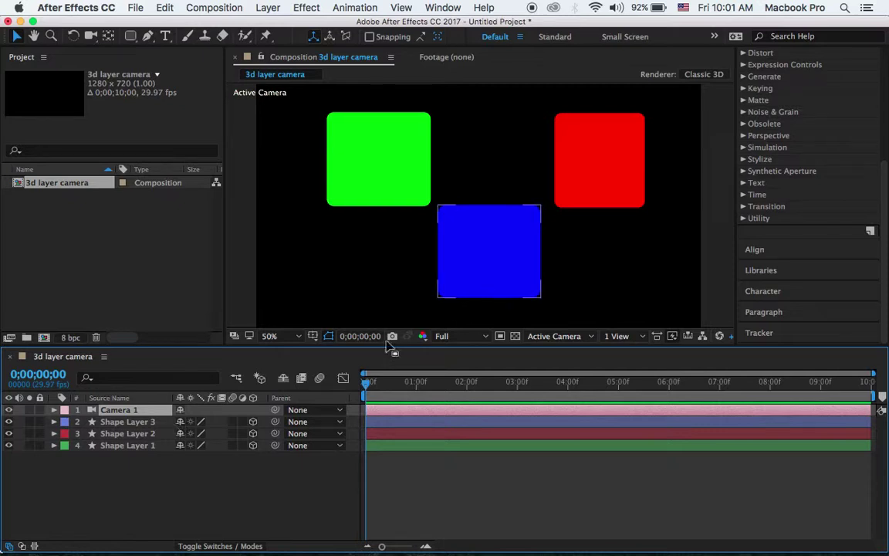
click(165, 409)
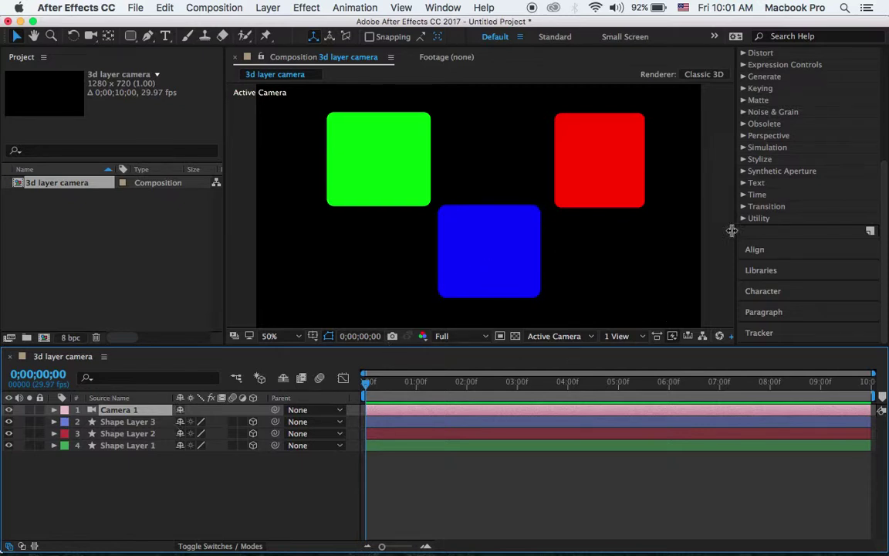
drag(735, 224, 847, 225)
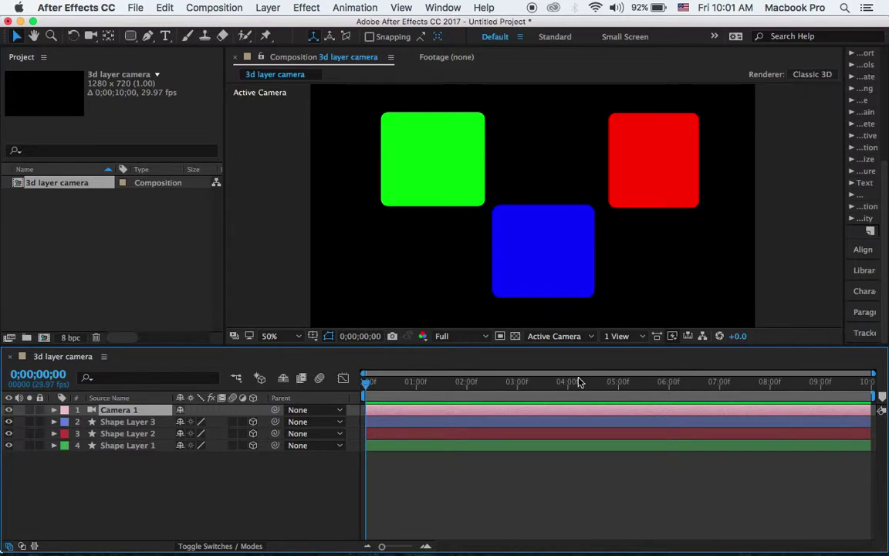
Switch the viewer to the 2 Views - Horizontal layout and activate the left view.
click(616, 337)
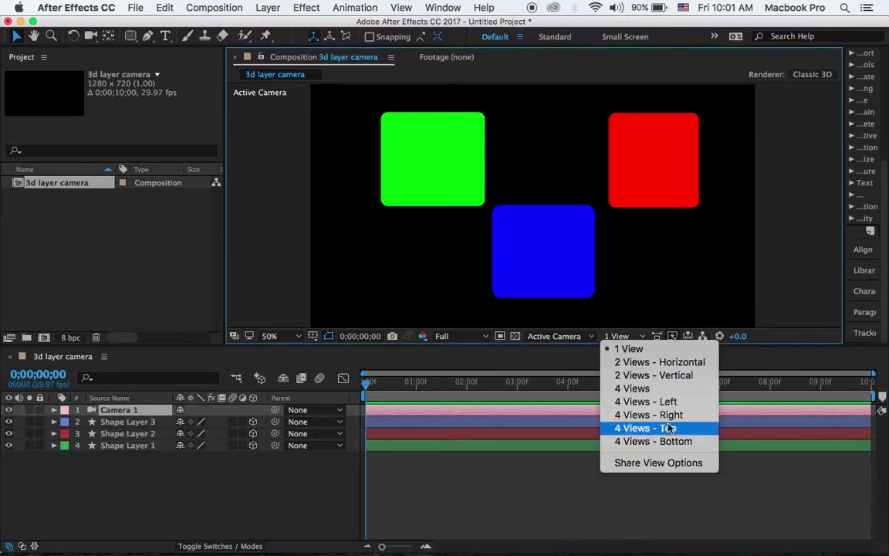
click(681, 364)
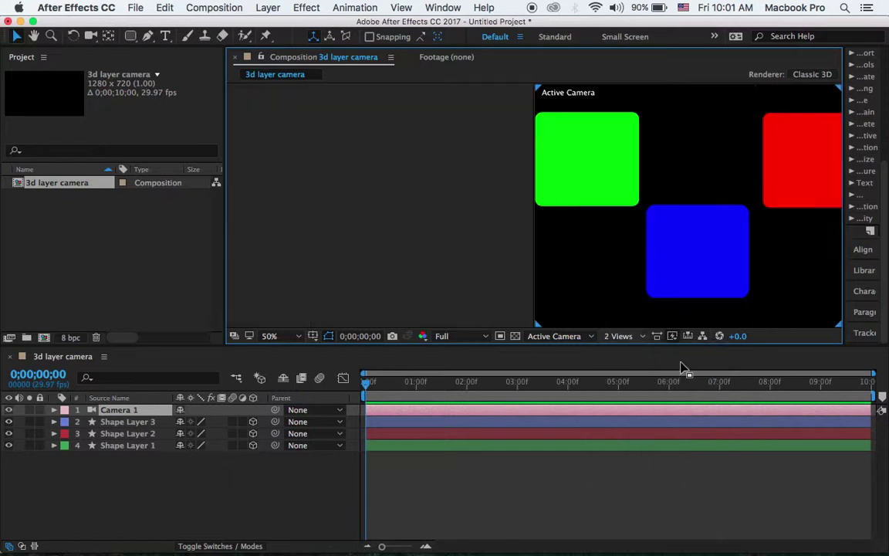
click(420, 152)
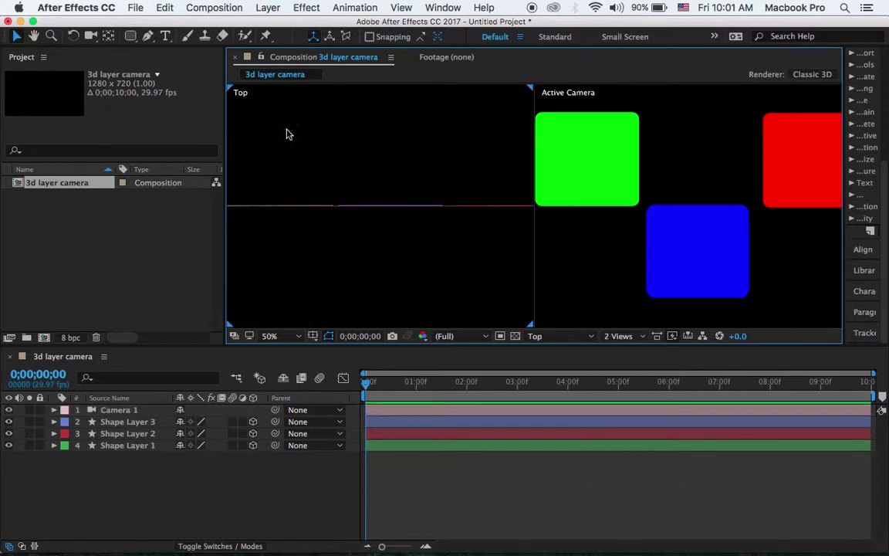
click(642, 98)
click(487, 135)
click(575, 112)
click(487, 129)
Show Custom View 1 on the left, panned to the camera, and fit the right camera view.
click(555, 338)
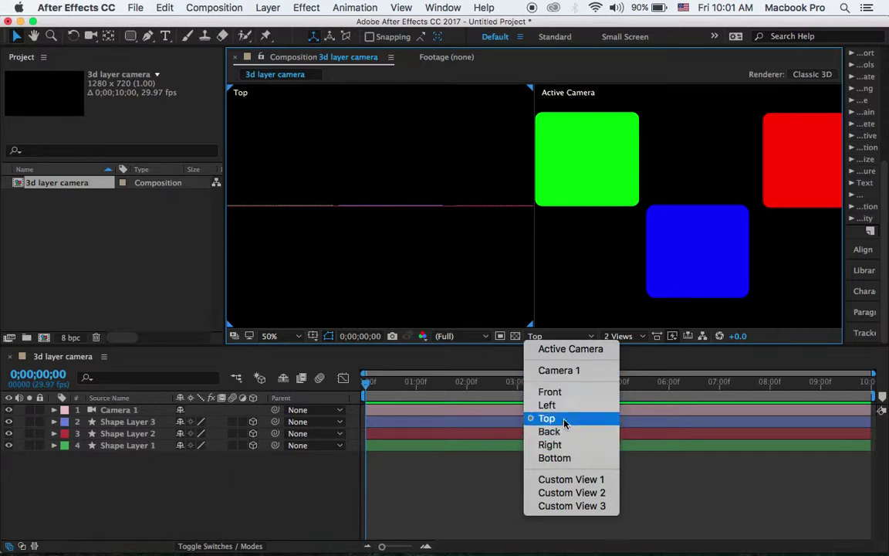
click(571, 479)
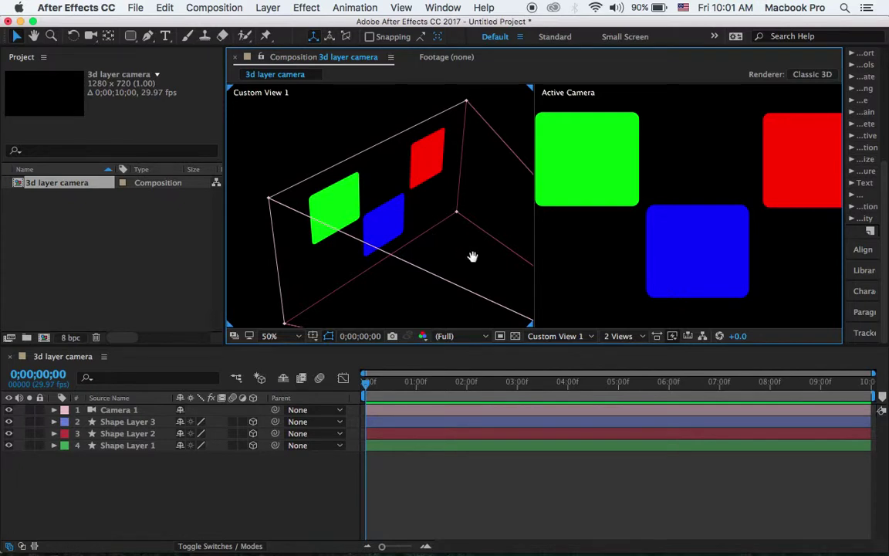
mouse_move(472, 256)
mouse_down()
mouse_move(421, 218)
mouse_move(460, 260)
mouse_move(383, 224)
mouse_move(475, 270)
mouse_up()
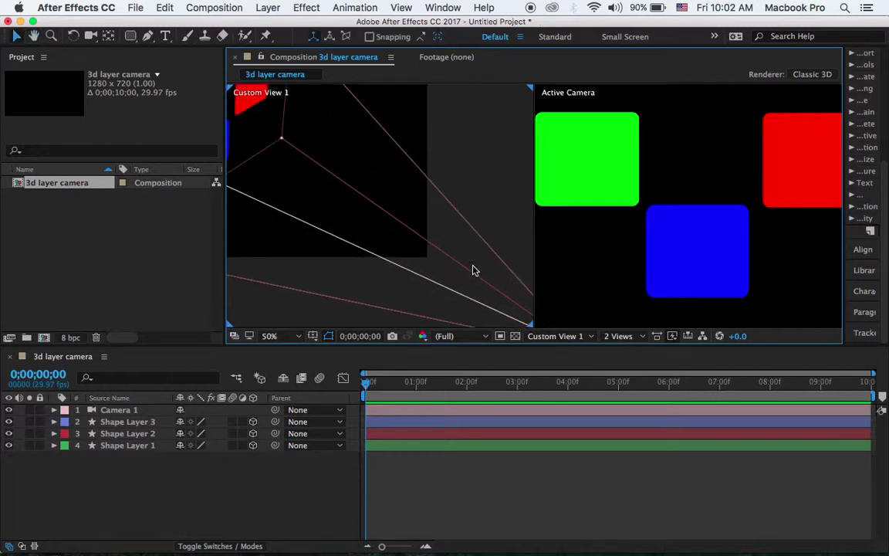
scroll(474, 270, down, 4)
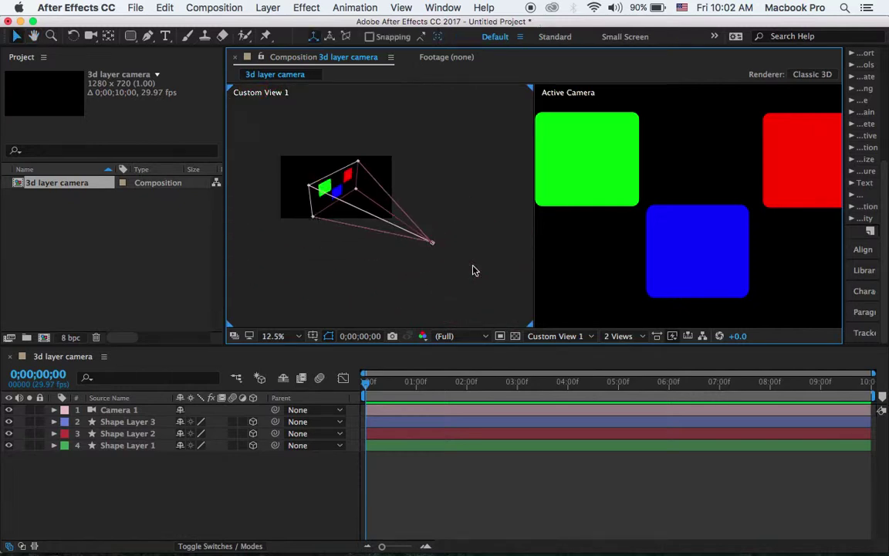
scroll(474, 270, up, 2)
scroll(453, 209, up, 2)
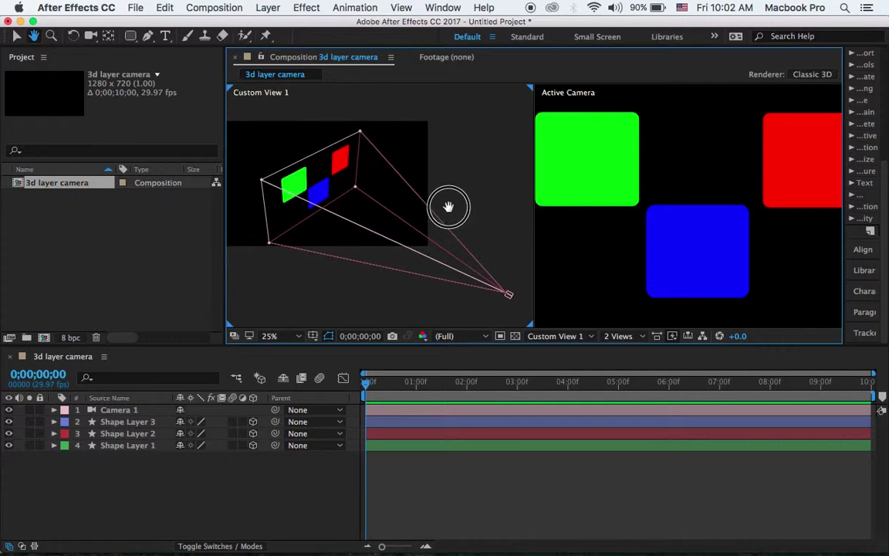
click(655, 169)
click(269, 336)
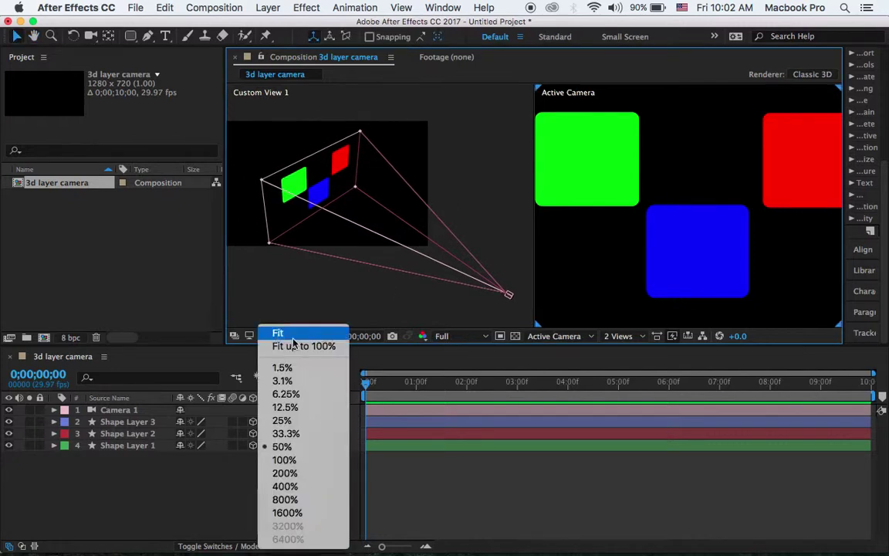
click(303, 345)
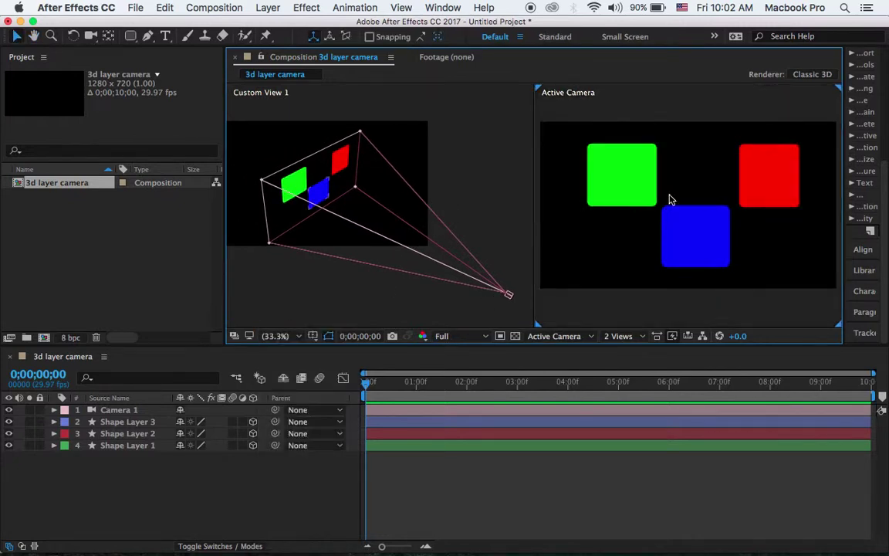
Select Camera 1 in Custom View 1 and nudge it slightly closer to the shapes.
click(508, 297)
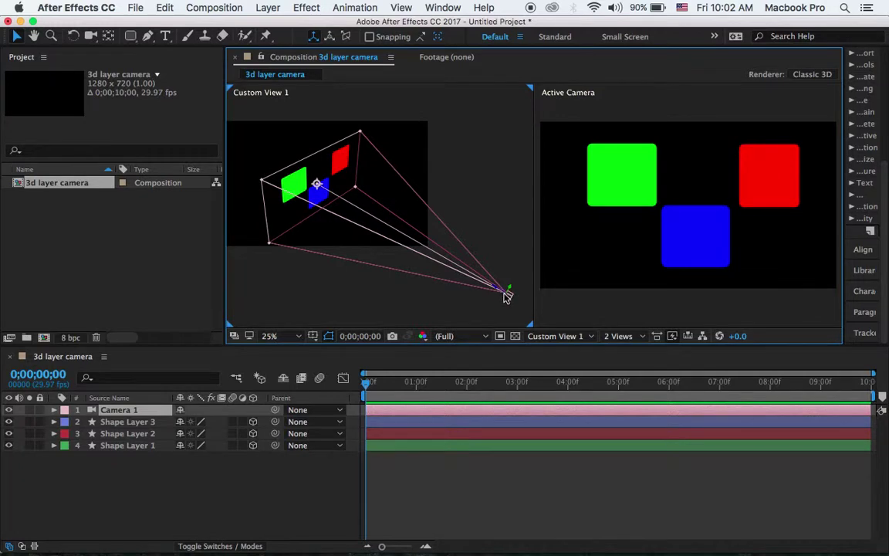
mouse_move(504, 294)
mouse_down()
mouse_move(503, 280)
mouse_move(429, 270)
mouse_move(351, 218)
mouse_move(210, 159)
mouse_move(312, 221)
mouse_move(413, 253)
mouse_move(512, 302)
mouse_up()
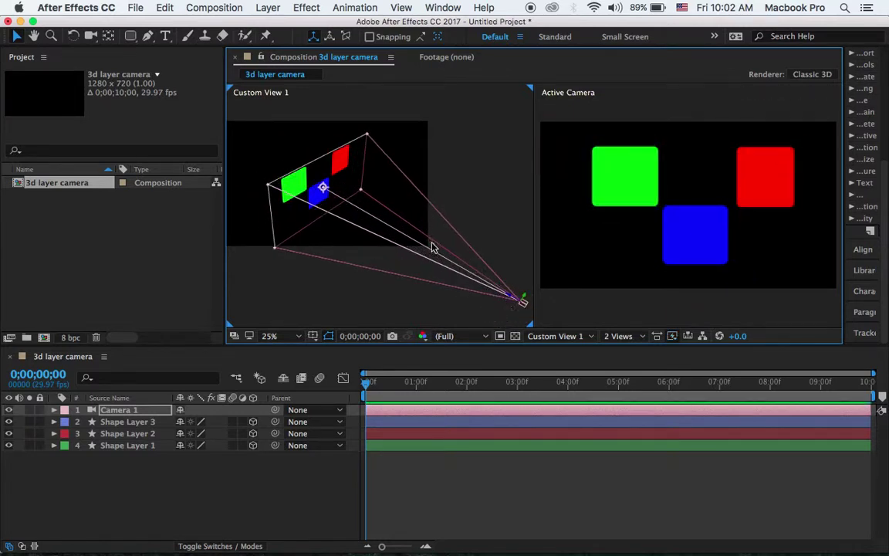
Select the green shape layer and push the green square back and up-left.
click(303, 183)
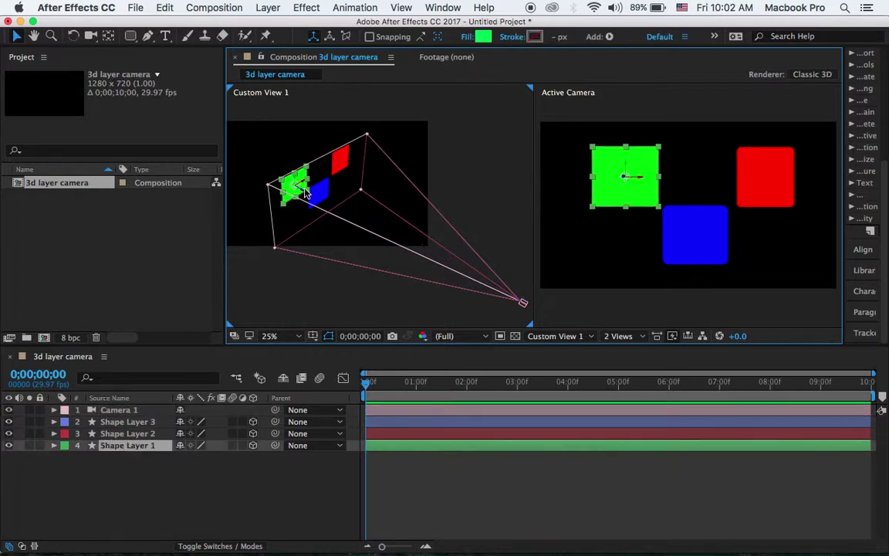
click(328, 194)
key(super+Down)
key(super+Down)
drag(312, 202, 146, 108)
Move the red square right and forward so it appears larger.
click(320, 196)
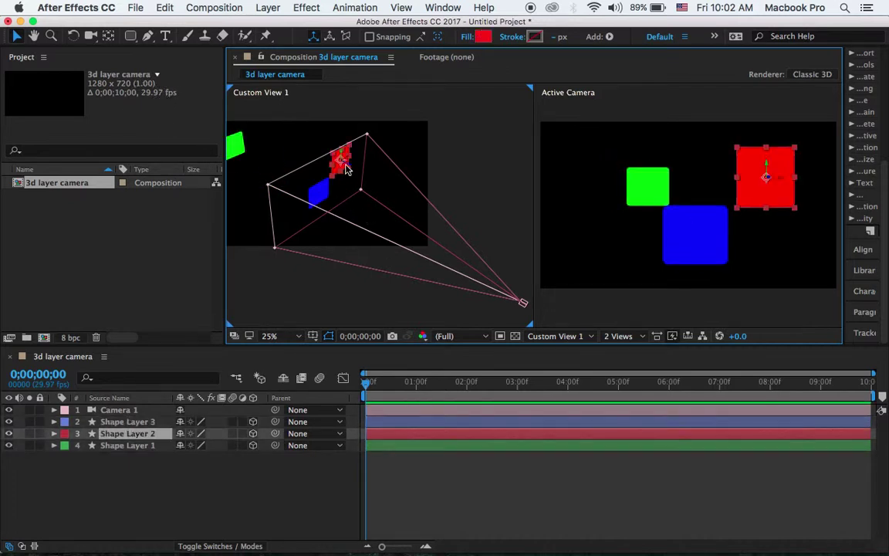
drag(345, 170, 468, 235)
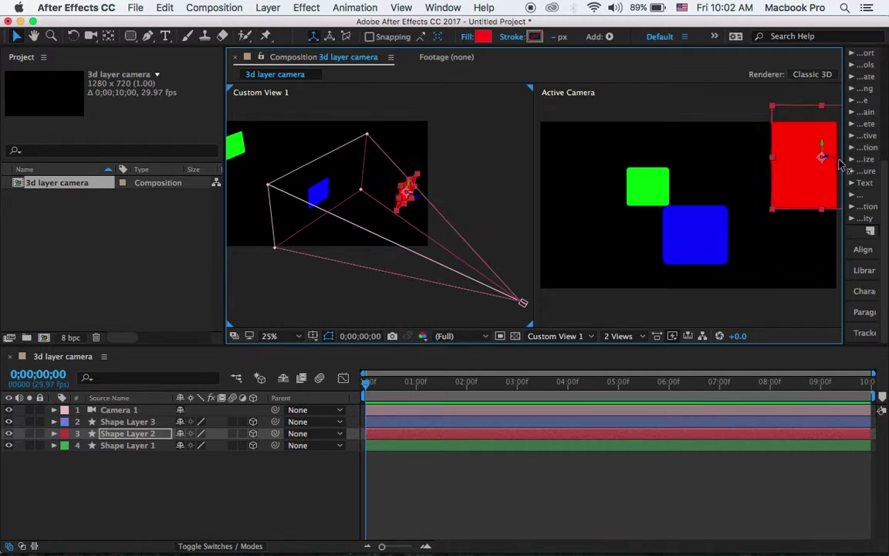
drag(834, 161, 782, 186)
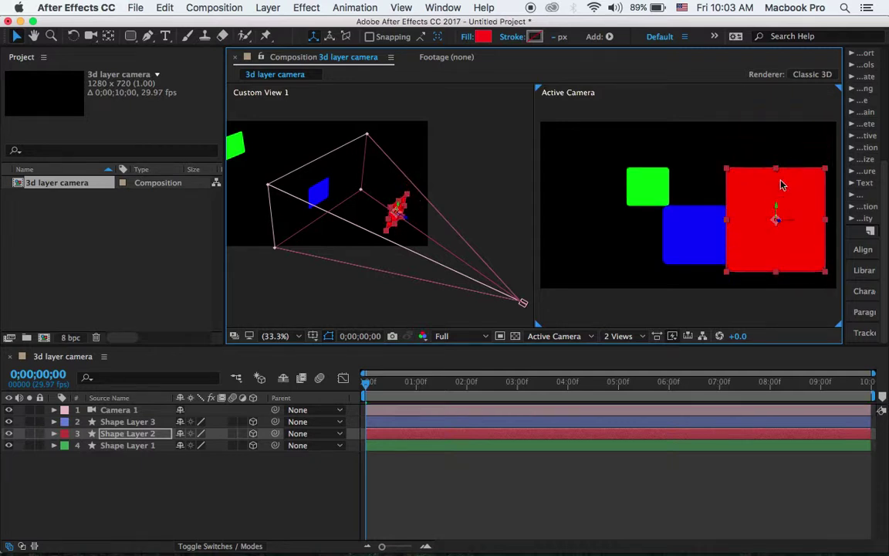
Raise the blue square slightly, then reselect the red square.
click(696, 234)
drag(697, 221, 698, 196)
click(758, 202)
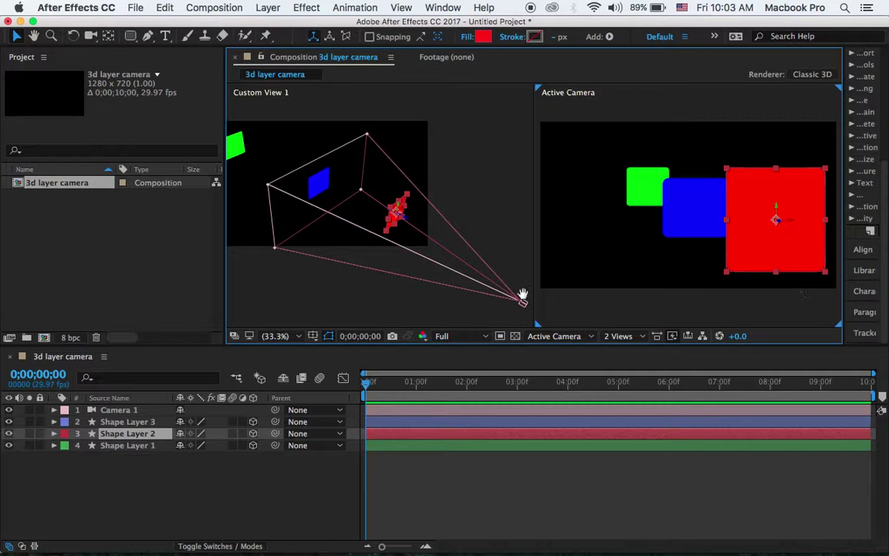
scroll(523, 294, down, 1)
Drag Camera 1 down-left so its frame shows only the green square near the right edge.
click(500, 287)
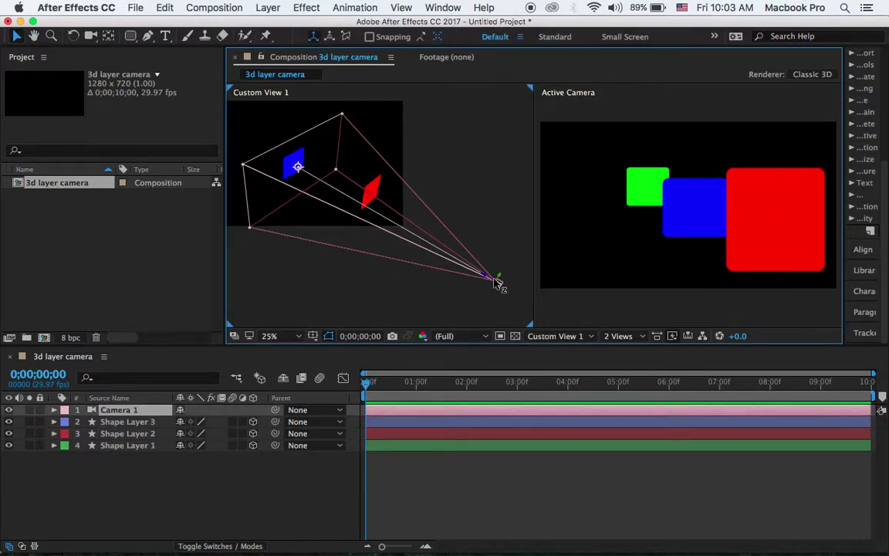
drag(501, 288, 273, 385)
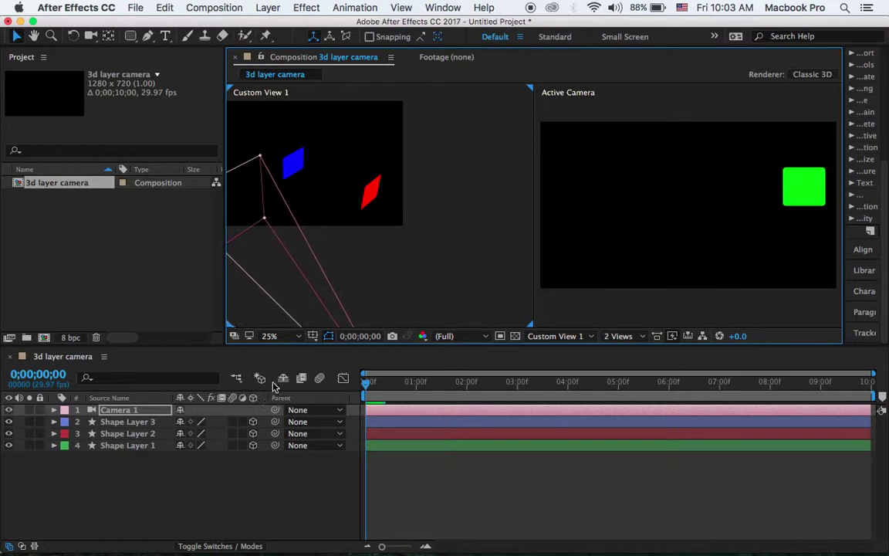
click(92, 415)
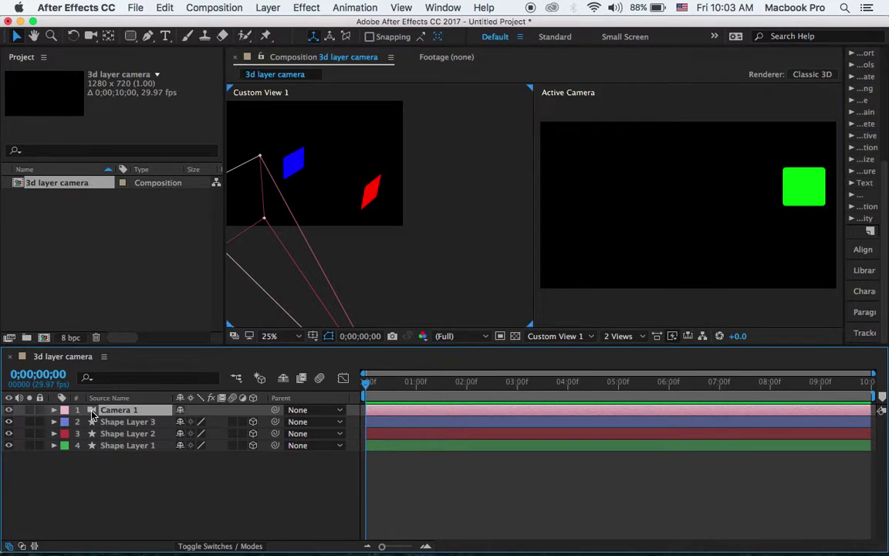
Add a Position keyframe to Camera 1 at frame 0, then scrub X at 0;00;03;29.
key(p)
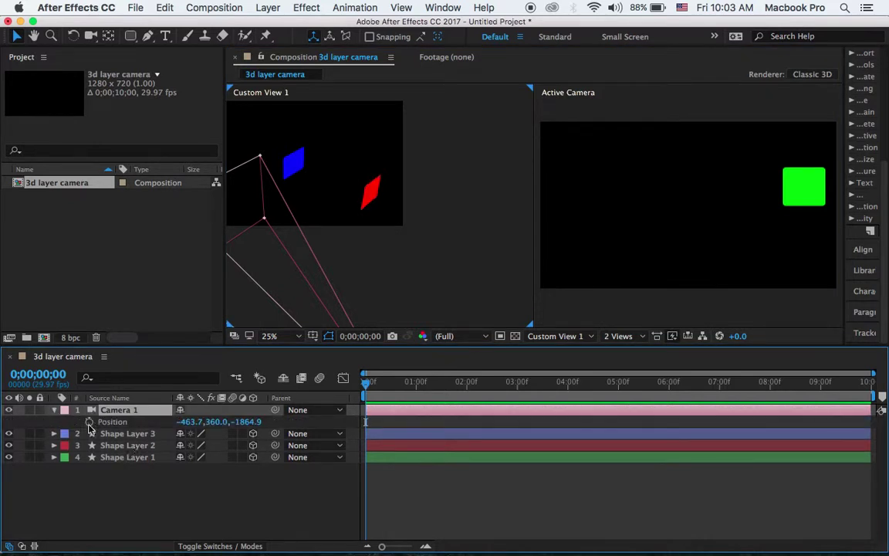
click(90, 421)
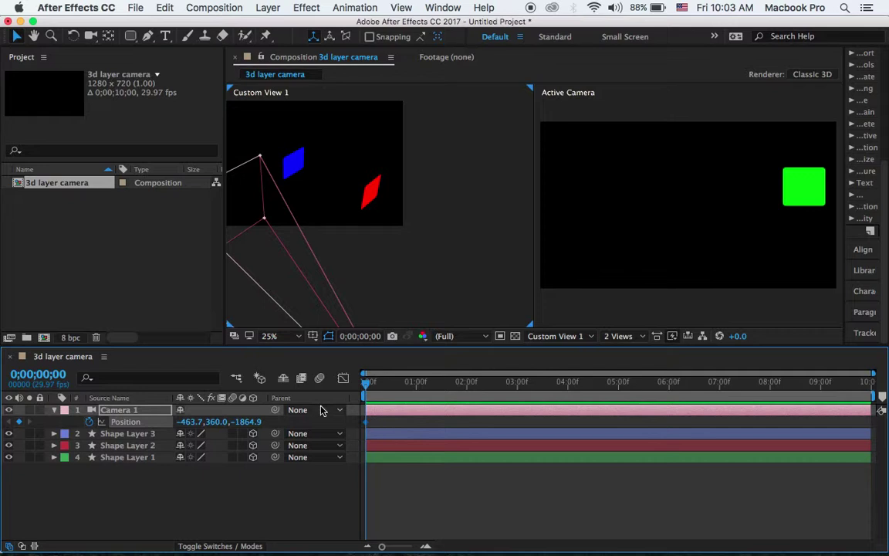
drag(407, 386, 567, 390)
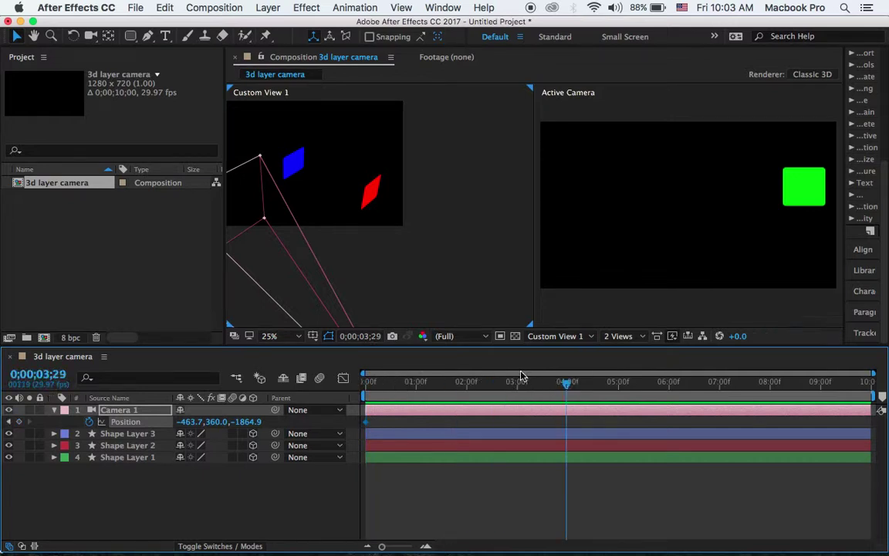
click(189, 423)
drag(189, 425, 248, 421)
Orbit the custom view and drag Camera 1 sideways along X for a trial pan.
key(c)
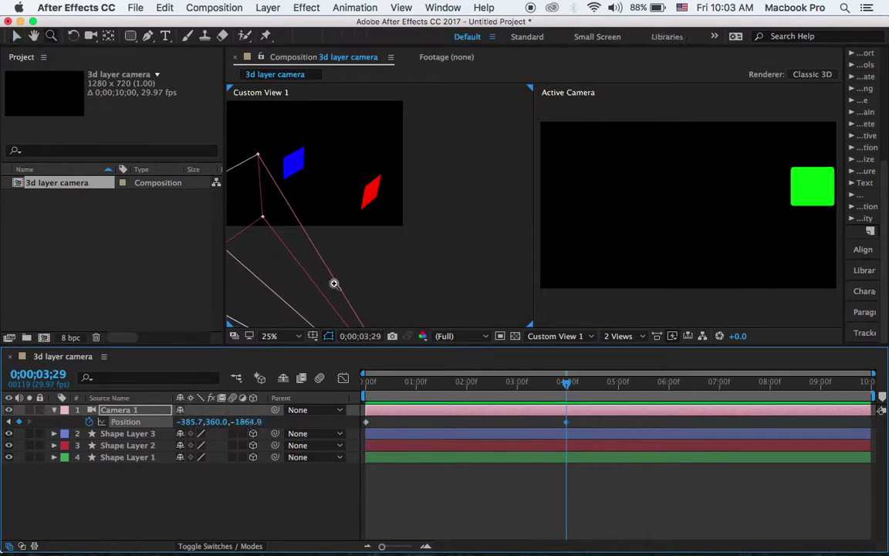
drag(281, 316, 382, 282)
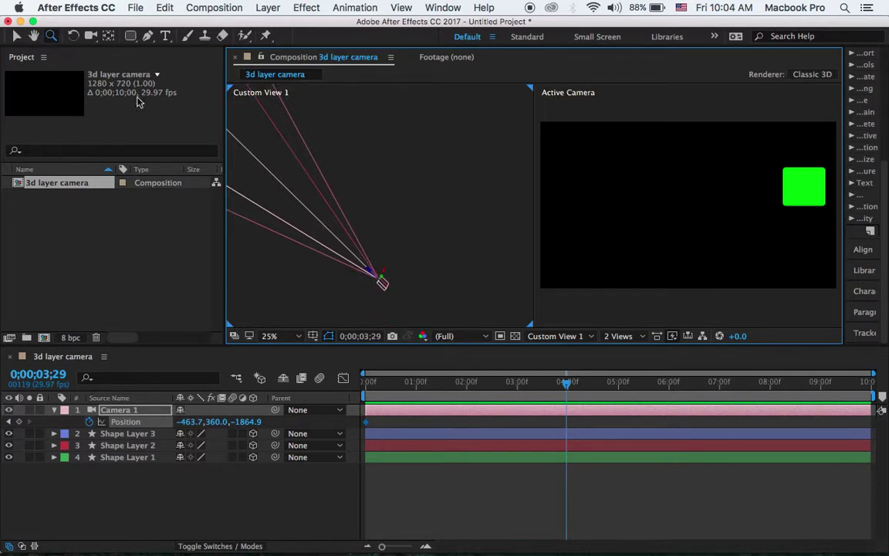
click(16, 35)
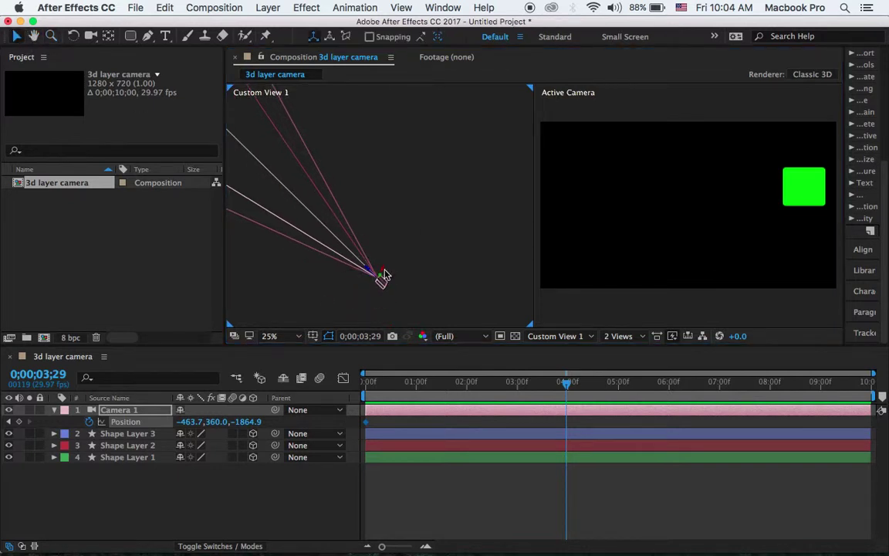
drag(382, 276, 502, 83)
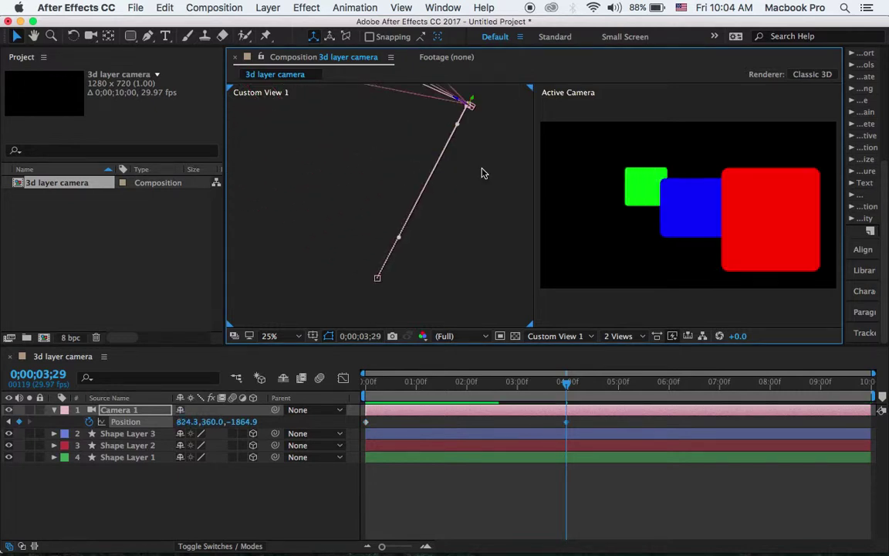
key(c)
drag(477, 174, 475, 104)
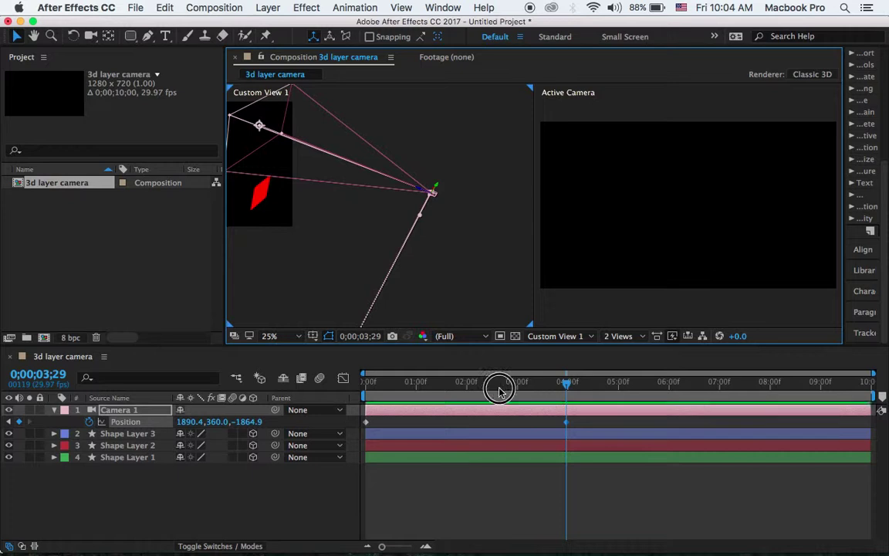
Preview the trial camera pan from the start, then return to 0;00;03;29.
drag(498, 384, 313, 386)
key(space)
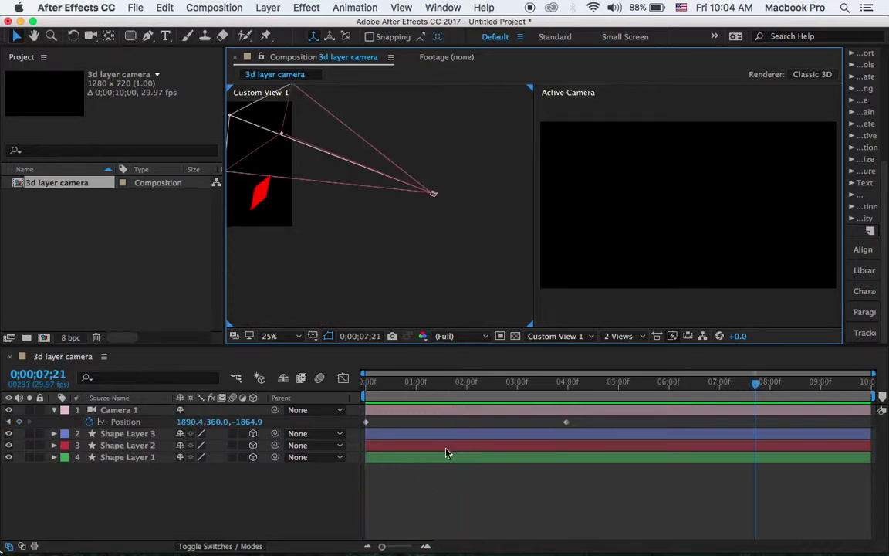
click(562, 410)
key(j)
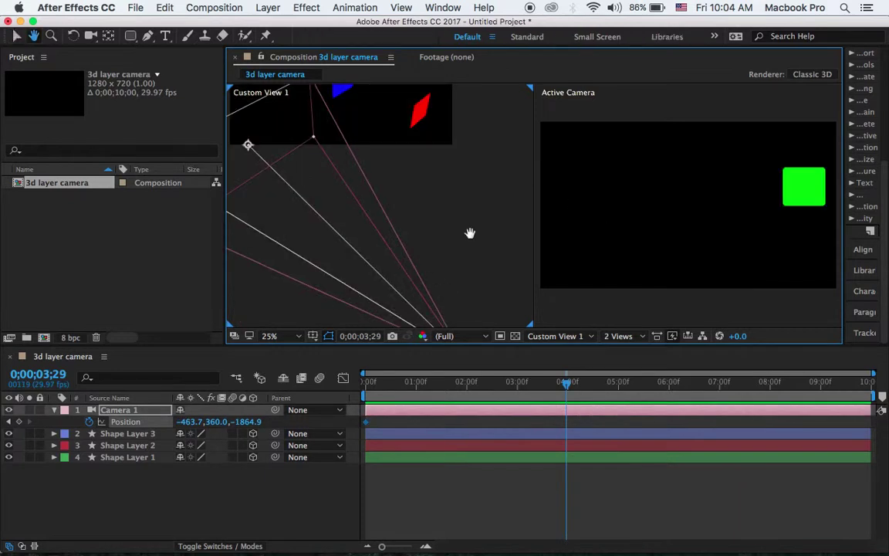
drag(462, 233, 460, 232)
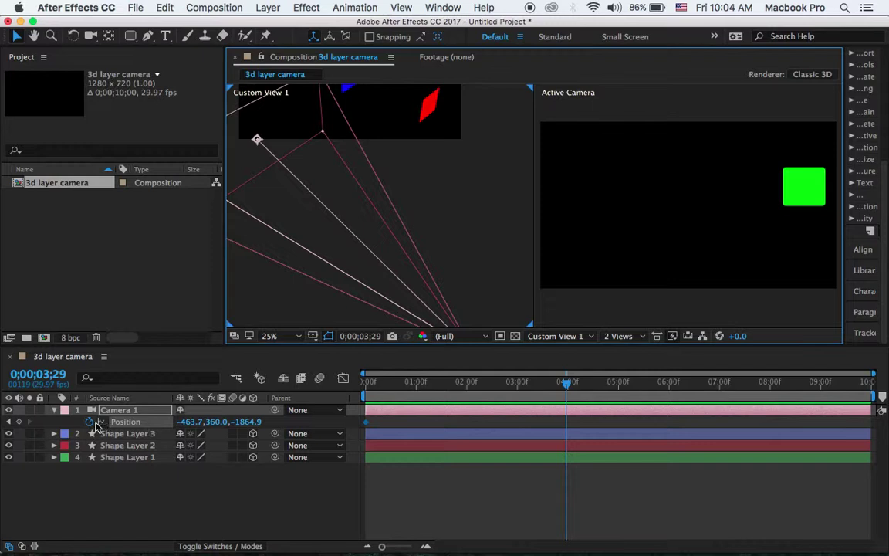
Reveal Camera 1's Point of Interest and keyframe it at 0;00.
click(113, 412)
key(shift+a)
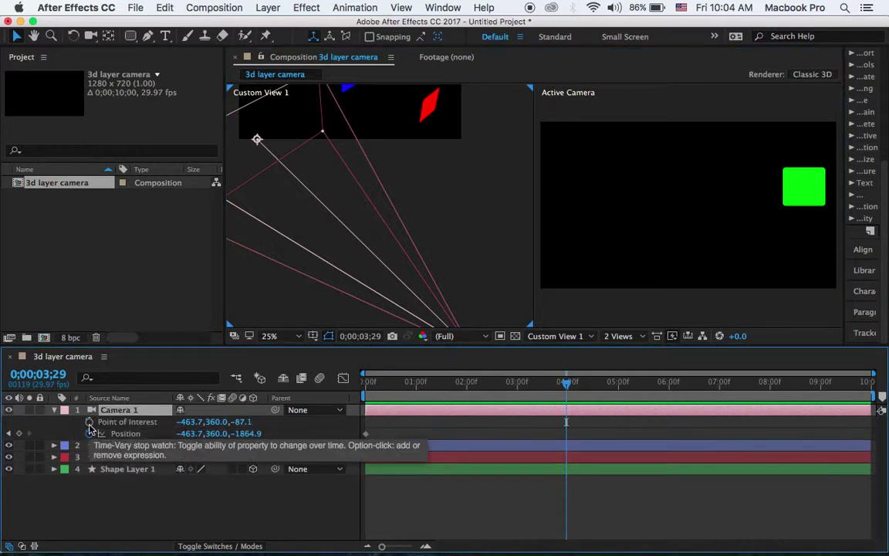
drag(450, 384, 309, 411)
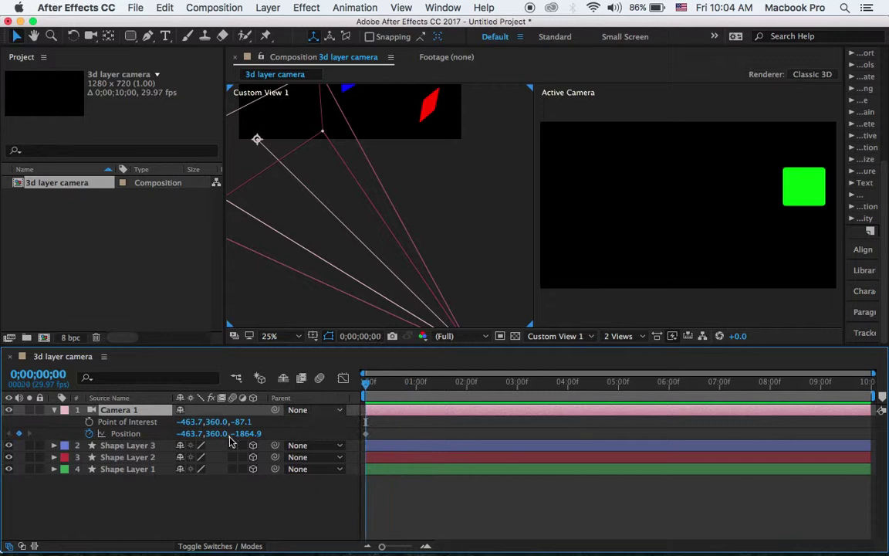
click(89, 421)
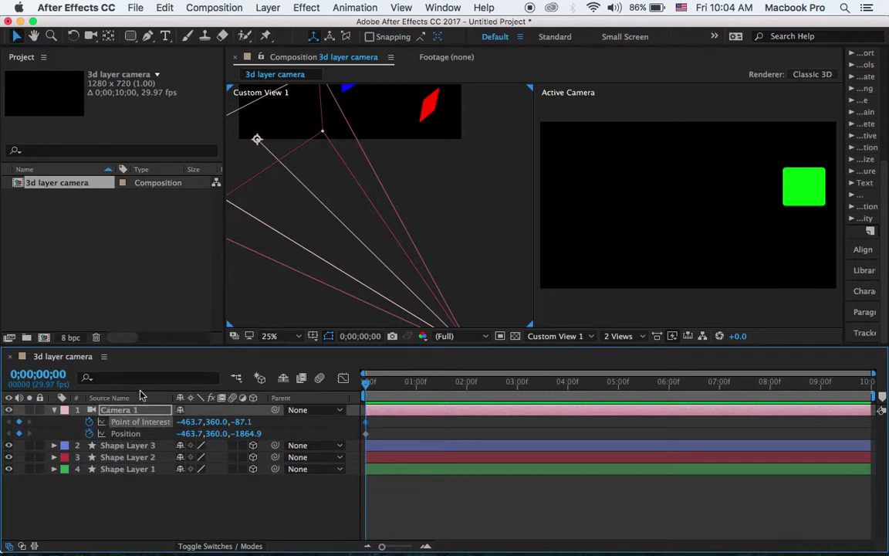
Slide Camera 1 along X to its starting position of -610.4.
click(141, 416)
key(h)
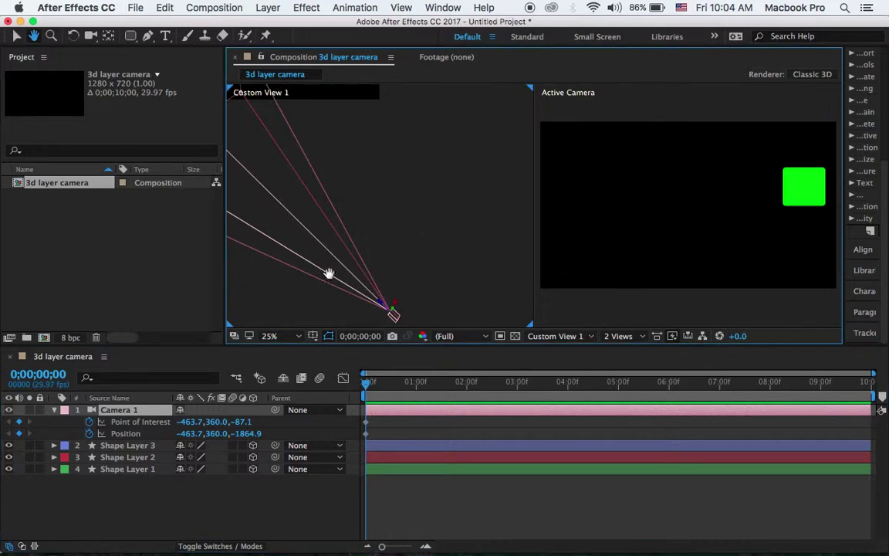
drag(330, 274, 479, 320)
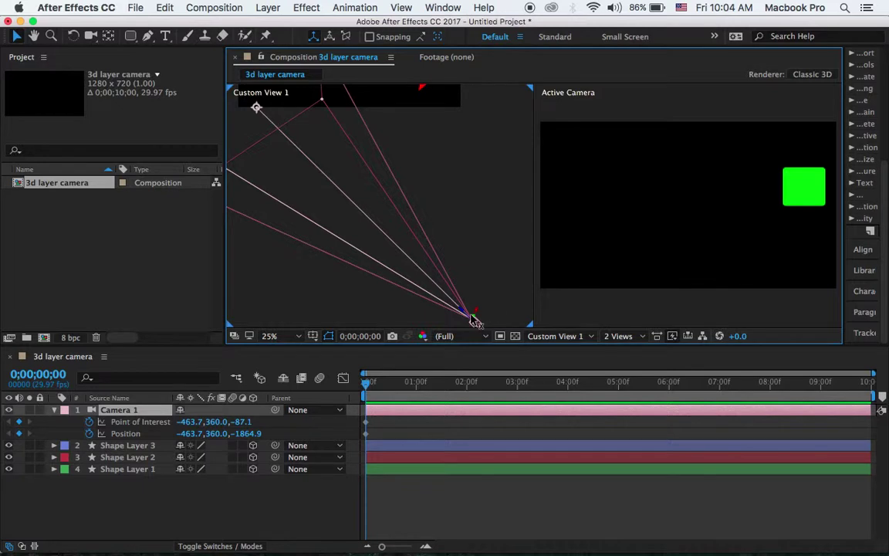
drag(476, 321, 432, 325)
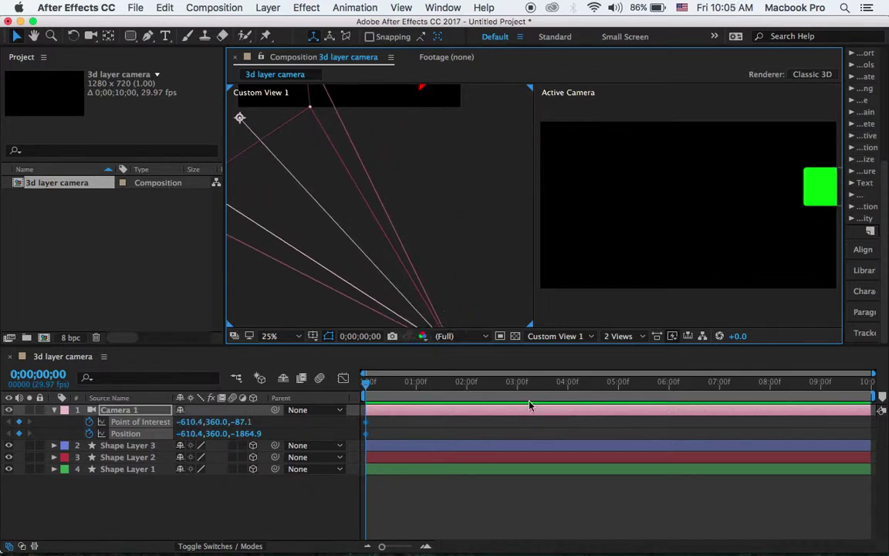
At 0;00;04;02, drag Camera 1 right to set the end keyframe.
click(571, 386)
key(h)
drag(440, 279, 395, 239)
key(v)
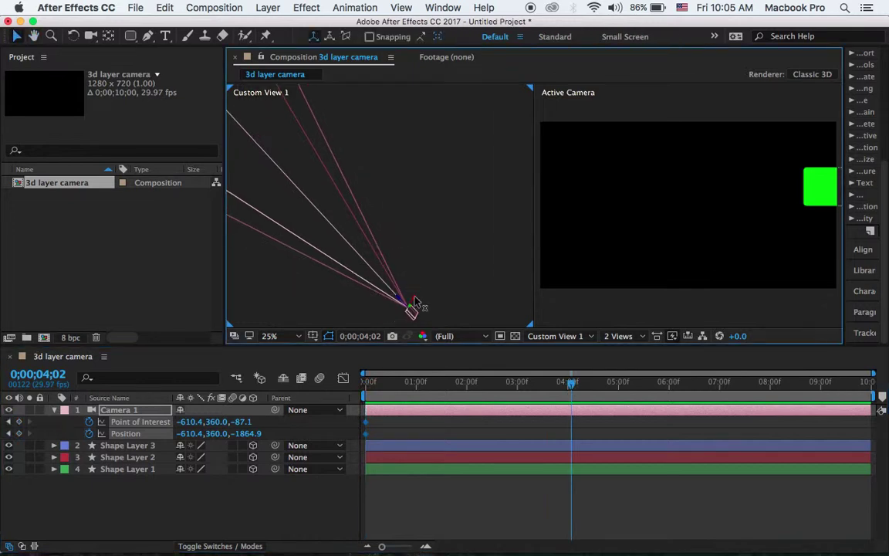
drag(414, 302, 575, 89)
Push the camera further right past the shapes to X 1691.4 and preview the pan.
drag(446, 162, 403, 292)
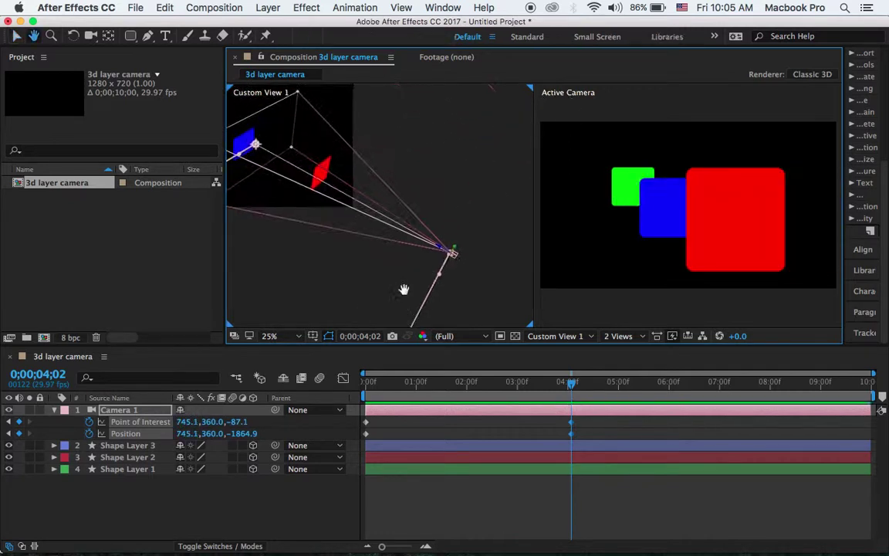
drag(457, 254, 536, 111)
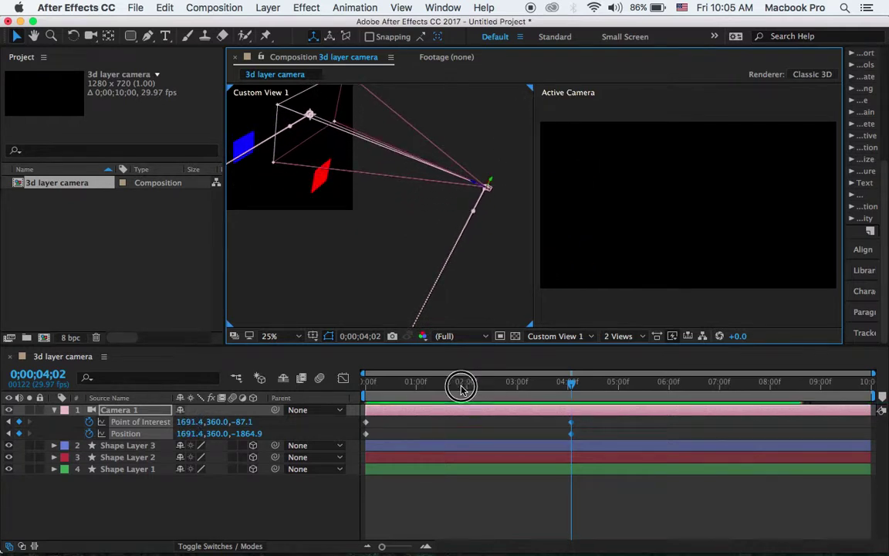
drag(460, 382, 413, 382)
key(space)
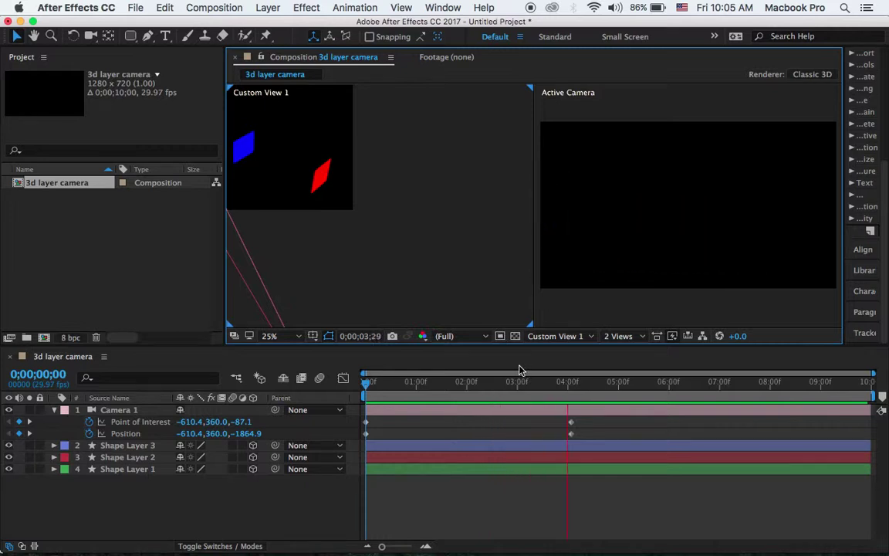
Stop playback, switch the viewer from 2 Views to 1 View, and check frame 0;00;04;06.
key(space)
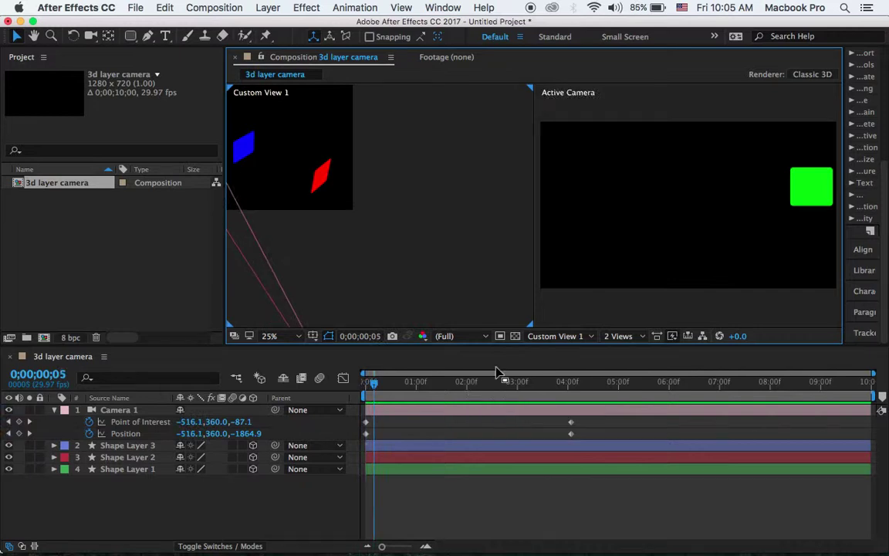
click(618, 335)
click(627, 345)
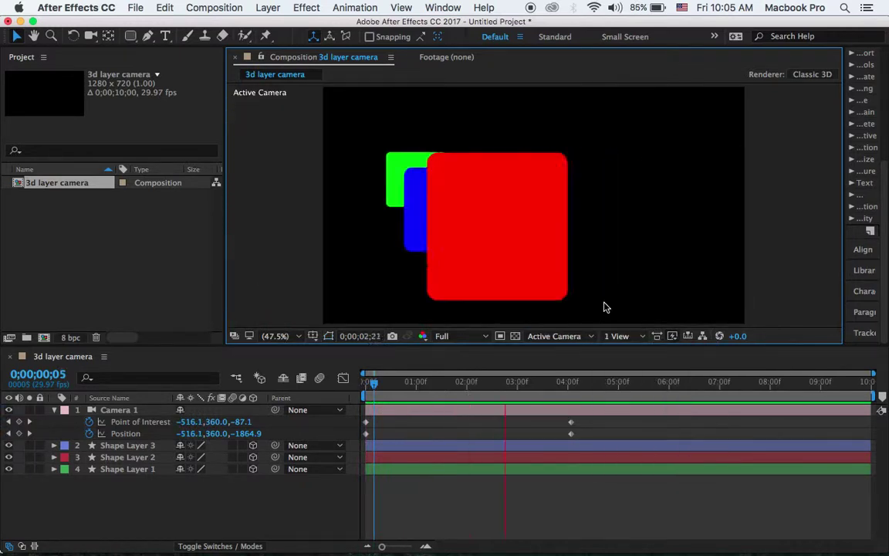
click(579, 399)
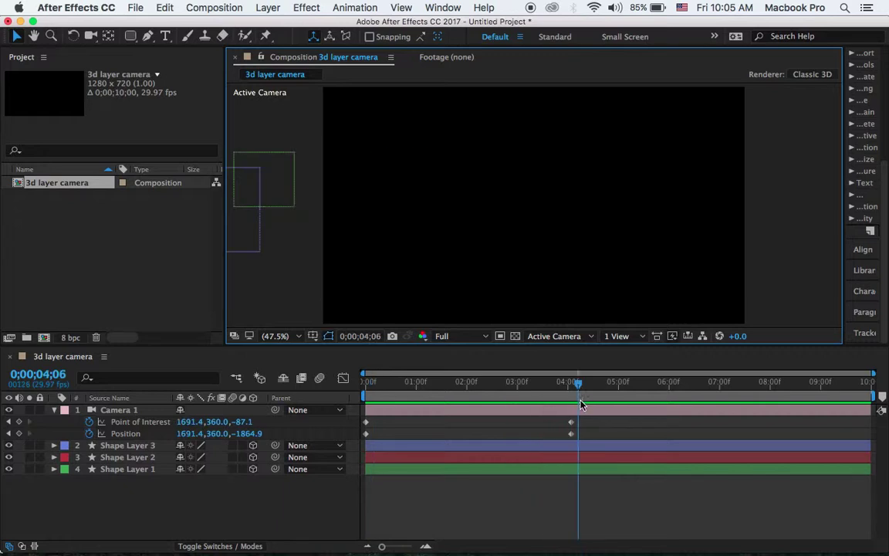